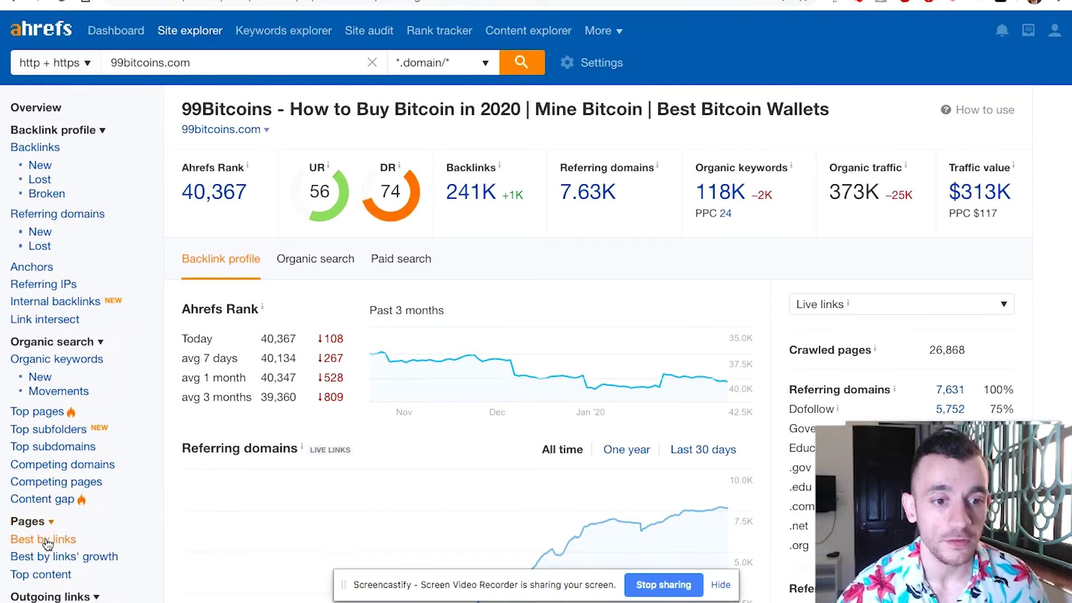
Step: Open the best pages by incoming links for 99bitcoins.com and show the dofollow backlinks of the "Who Accepts Bitcoins in 2020?" page
click(48, 545)
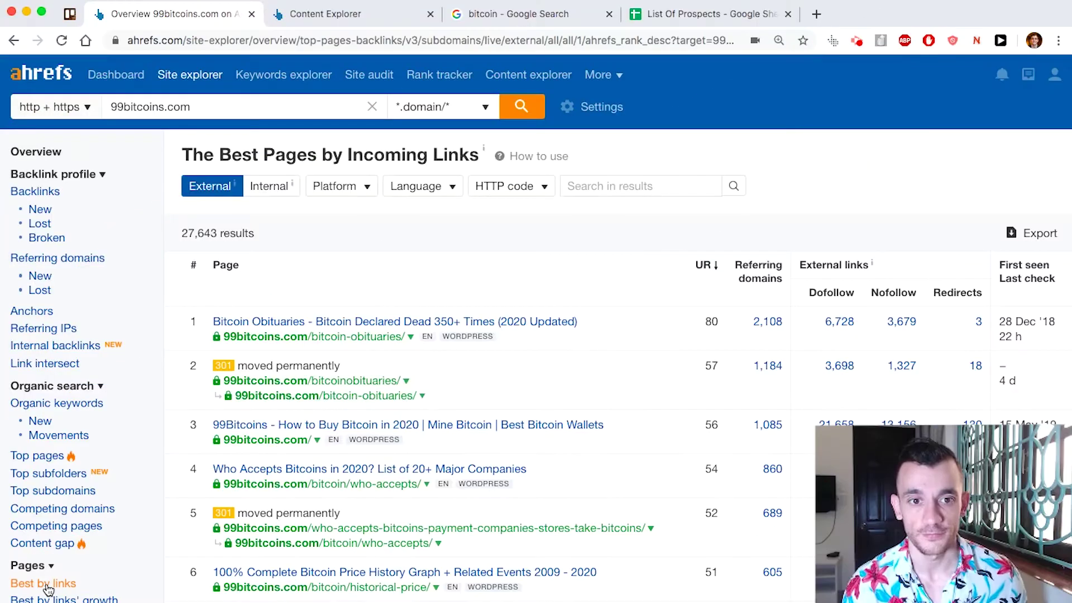
scroll(624, 489, down, 3)
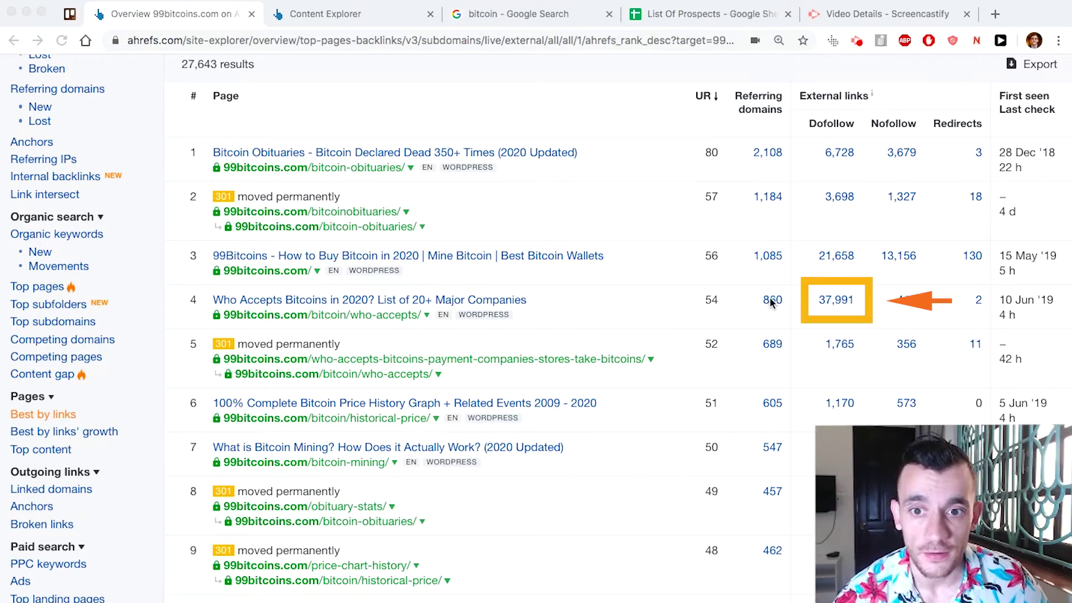
click(835, 300)
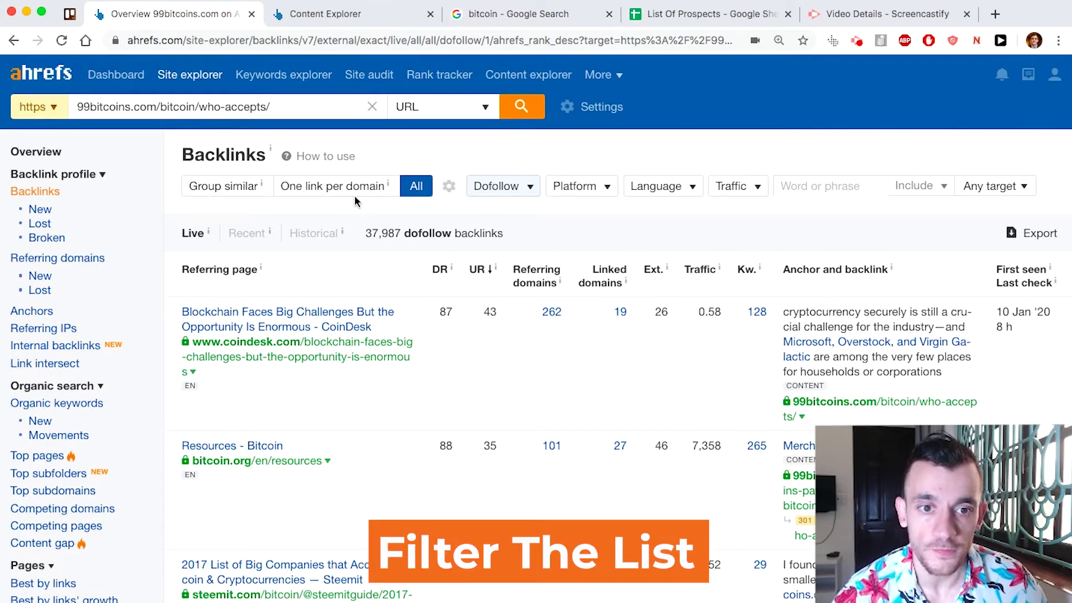
Step: Filter the dofollow backlinks to one link per domain and English-language referring pages
scroll(475, 300, down, 10)
scroll(482, 350, up, 9)
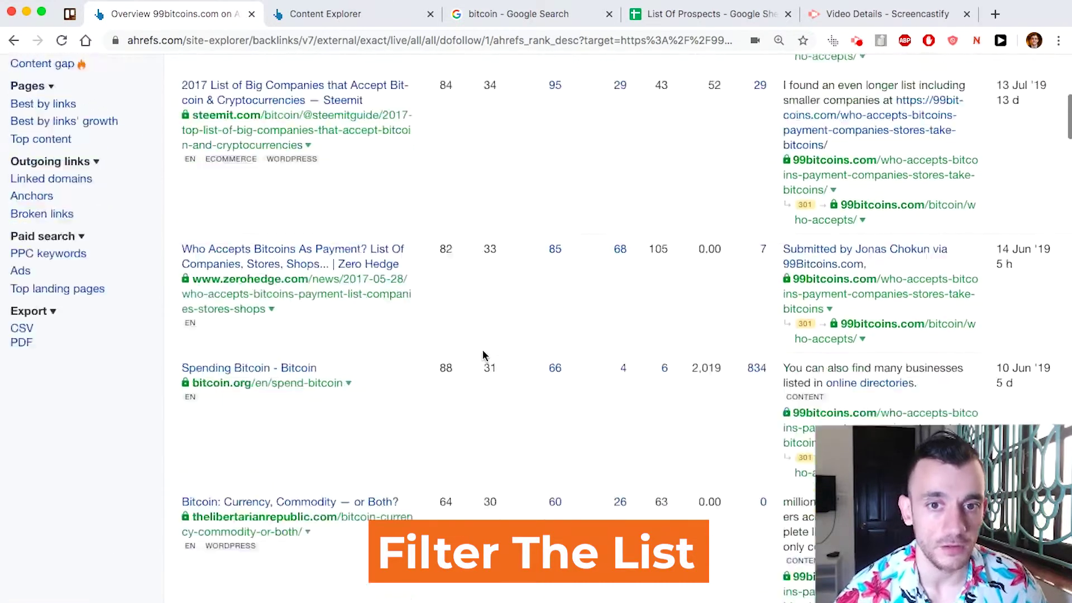
scroll(461, 362, up, 3)
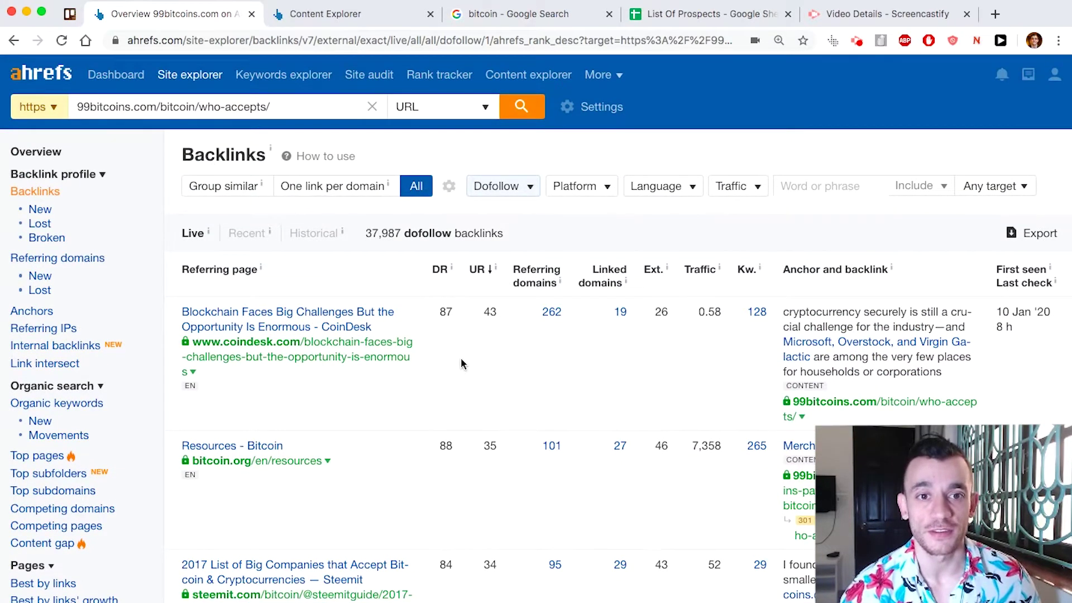
click(359, 192)
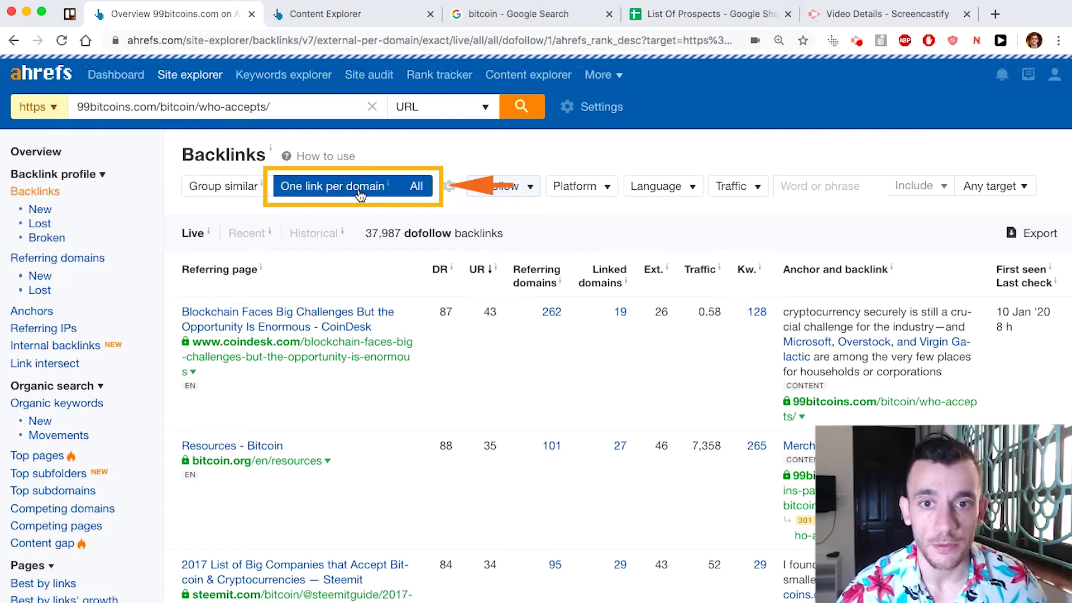
click(589, 190)
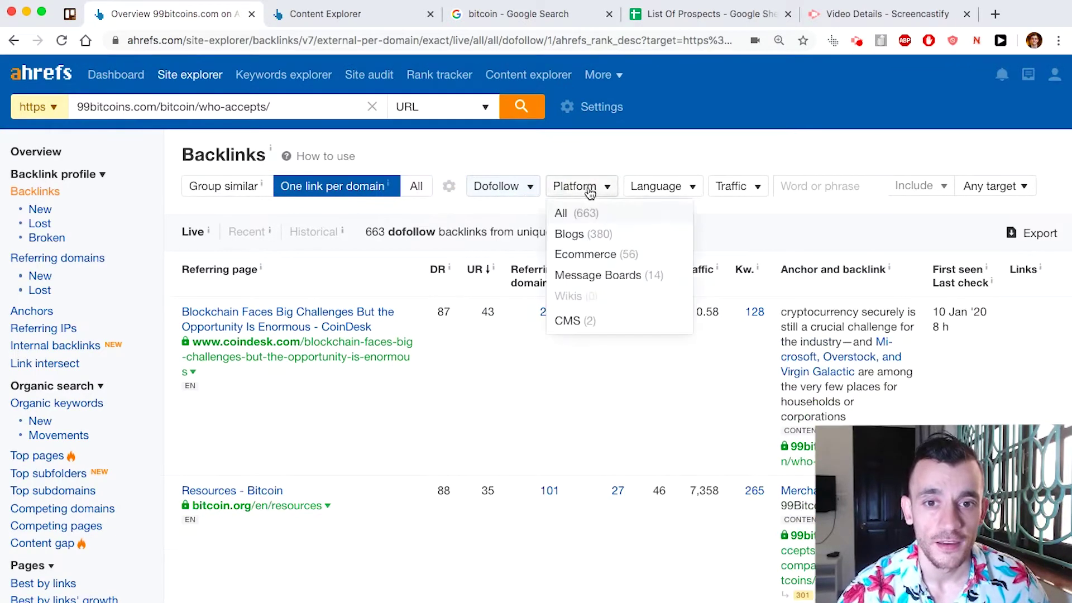
click(665, 190)
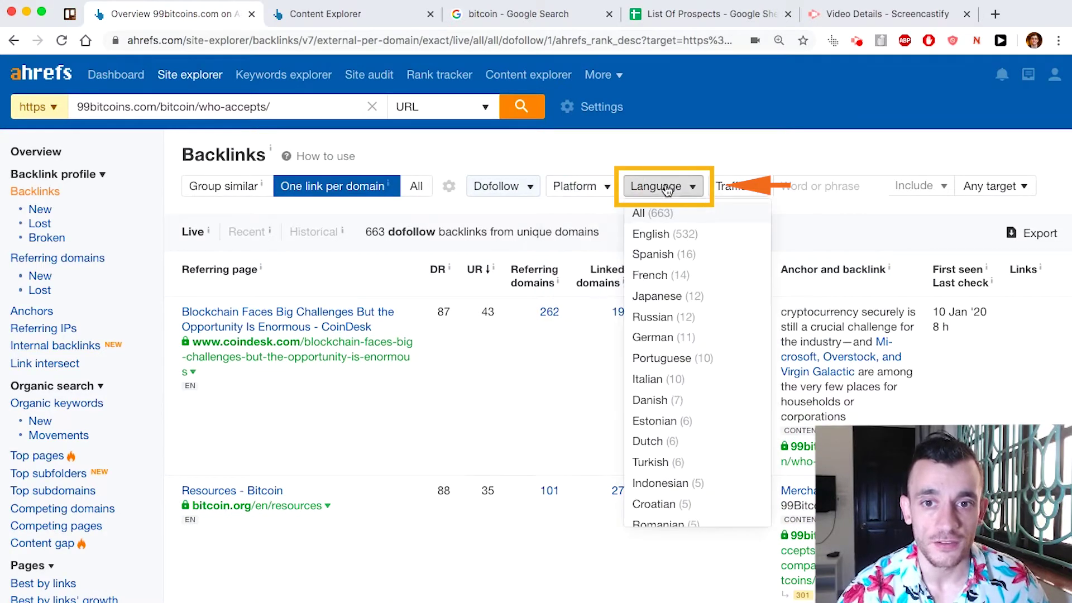
click(677, 236)
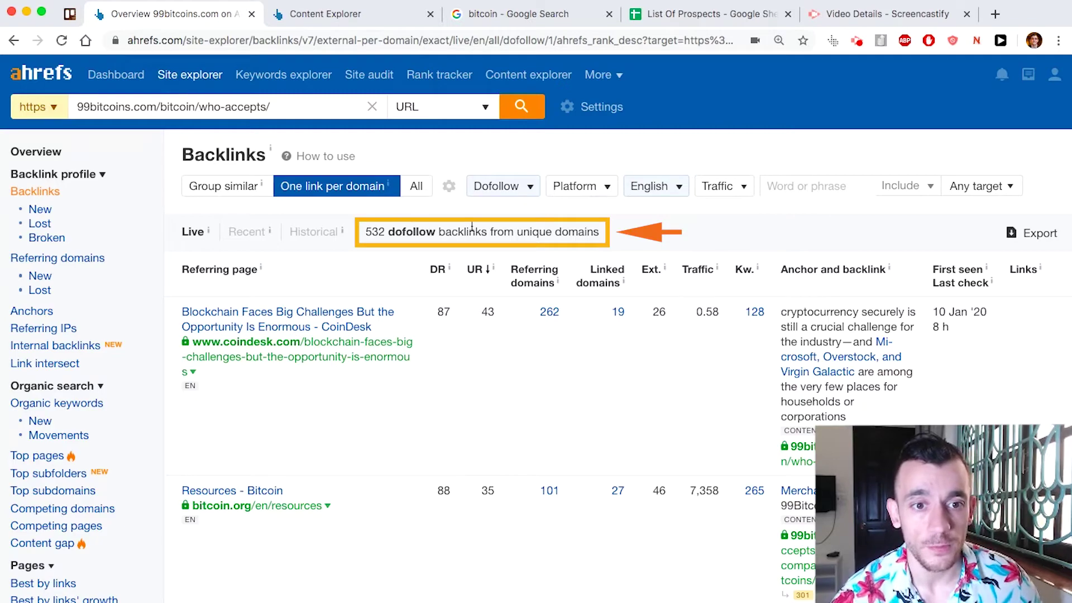
Step: Skim the filtered backlinks and start exporting the list
scroll(472, 226, down, 10)
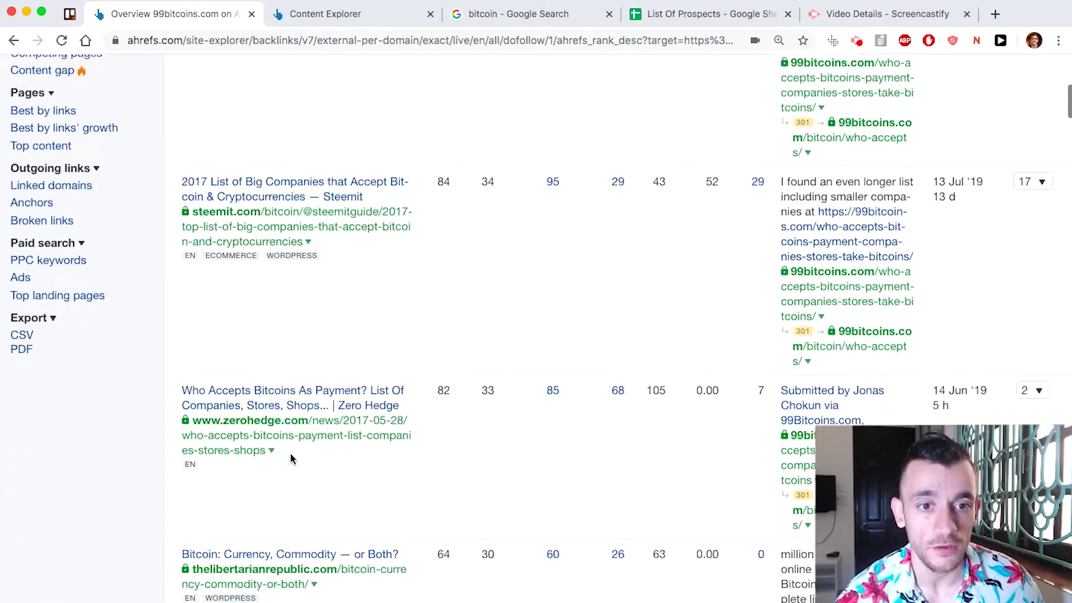
scroll(290, 452, up, 12)
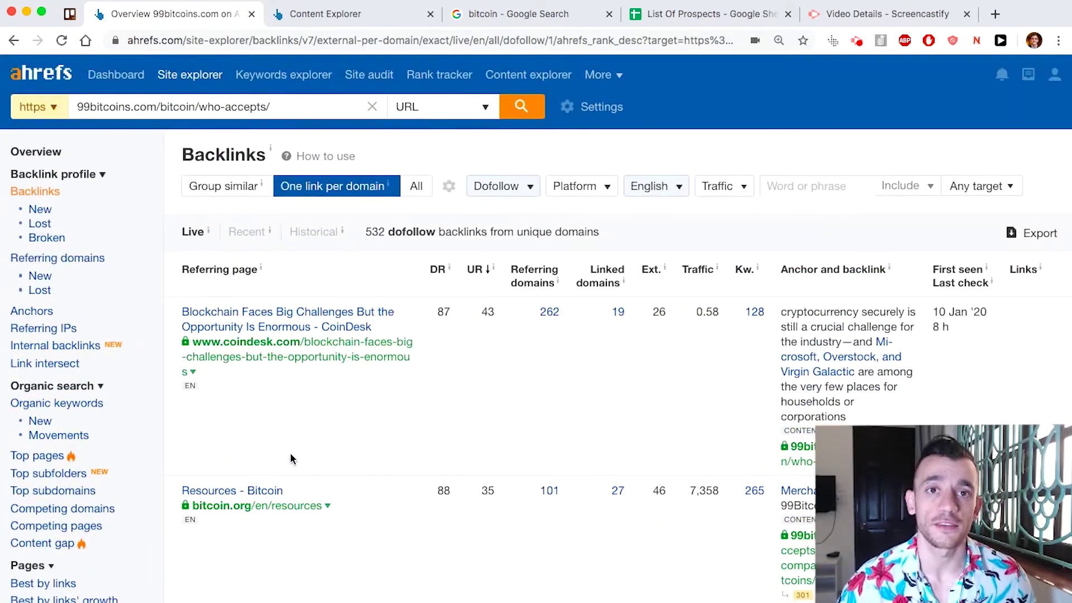
click(1041, 237)
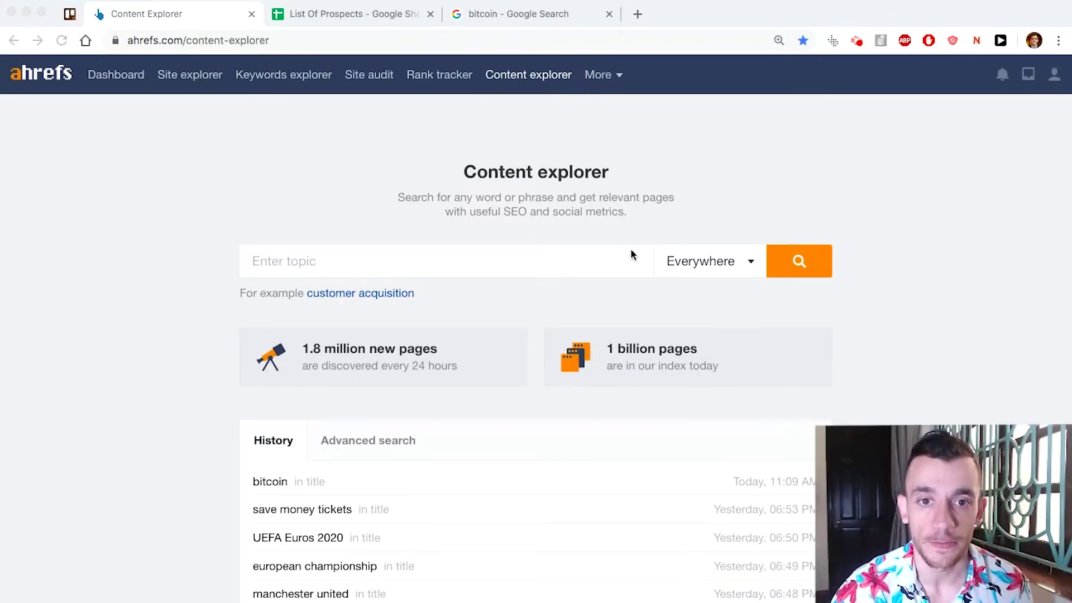
Step: Search Content Explorer for pages with "bitcoin" in the title
click(588, 264)
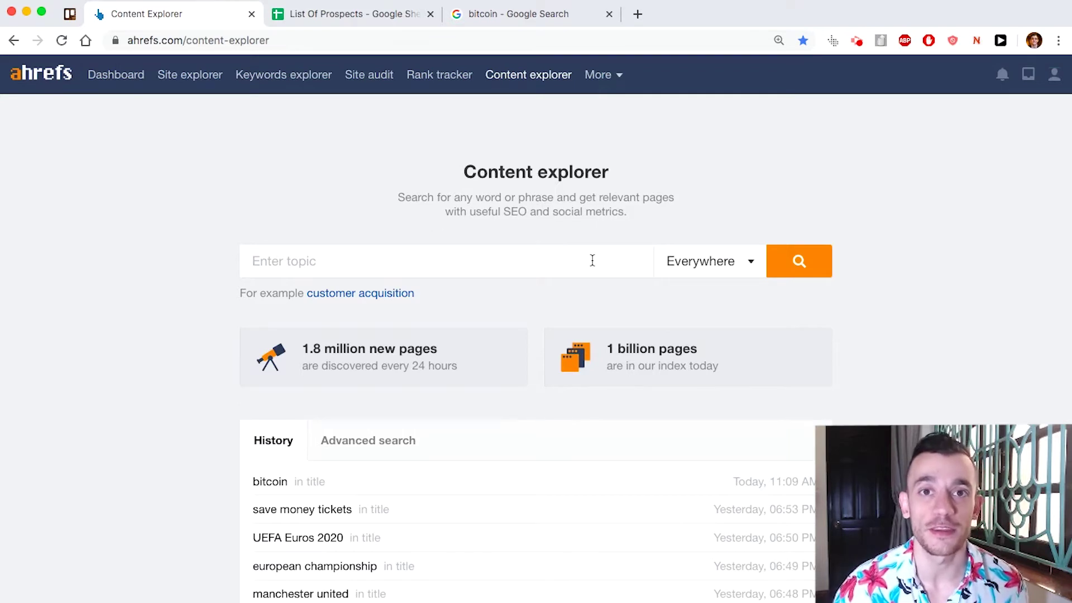
text(bit)
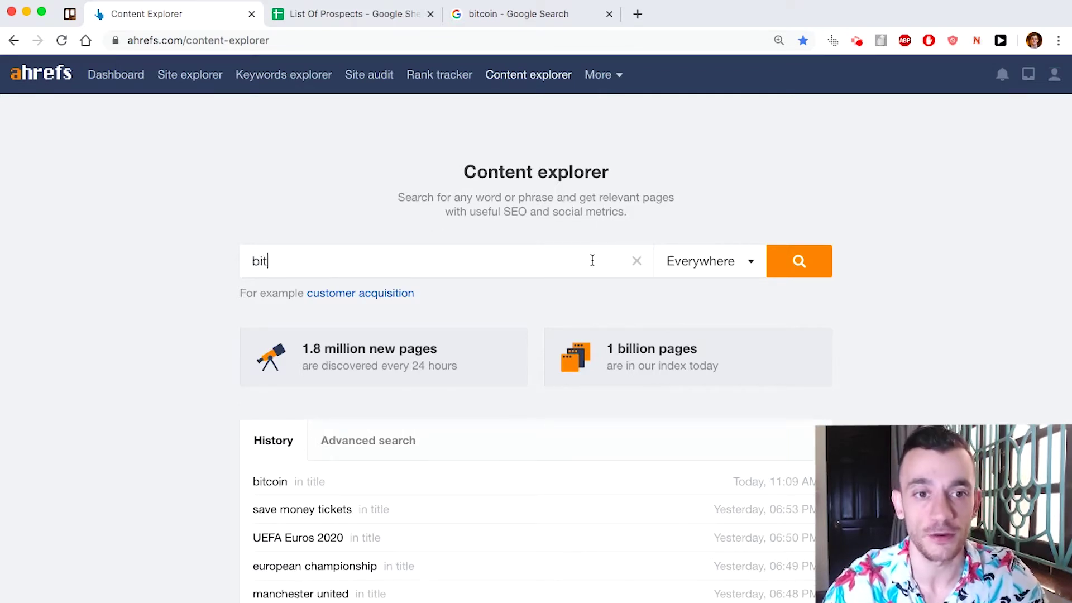
text(coin)
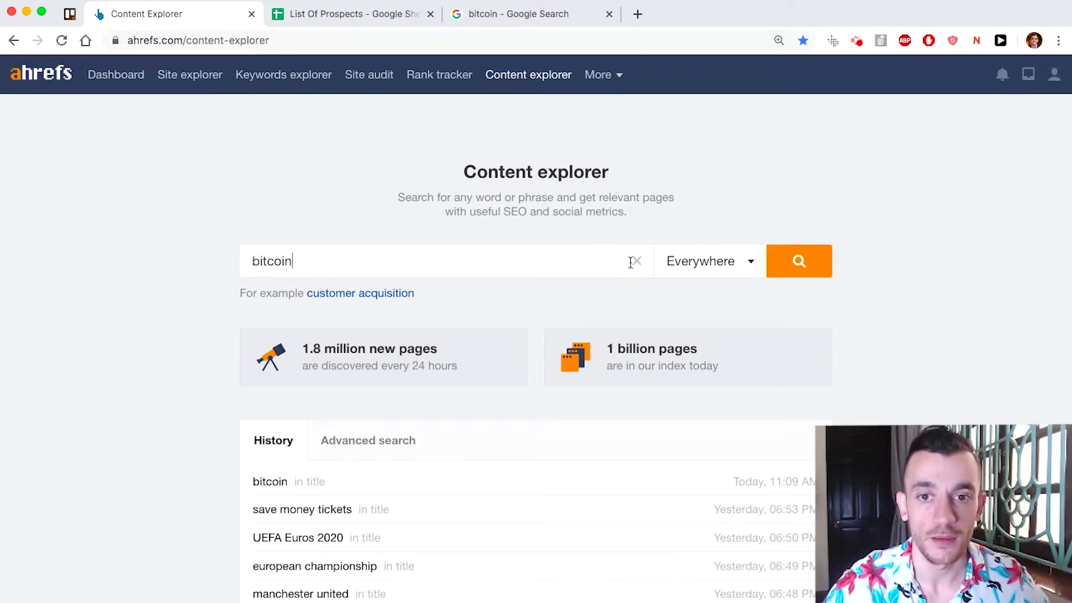
click(718, 265)
click(715, 314)
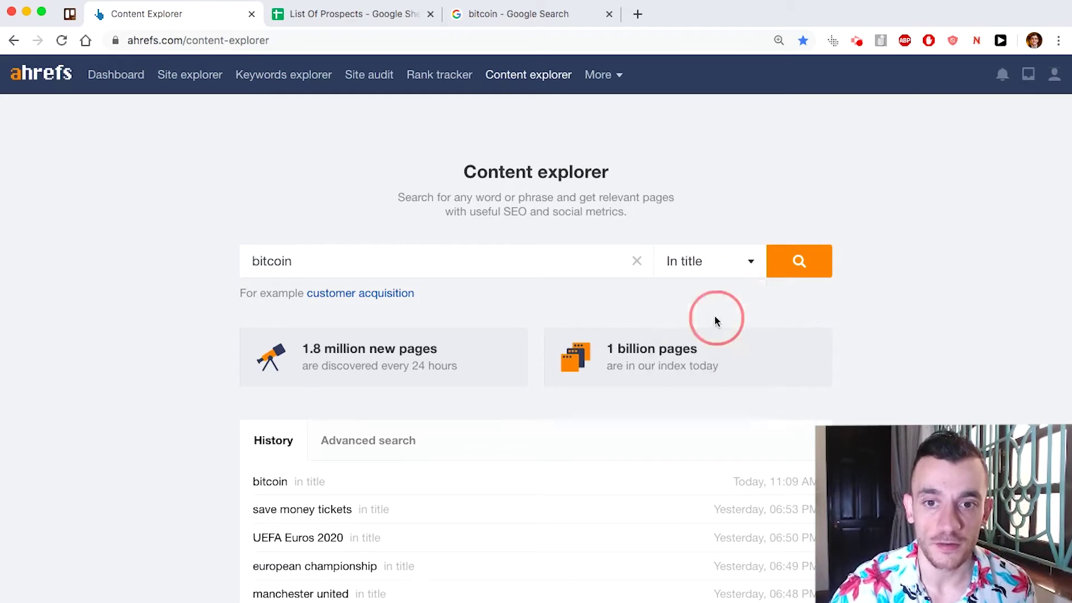
click(793, 267)
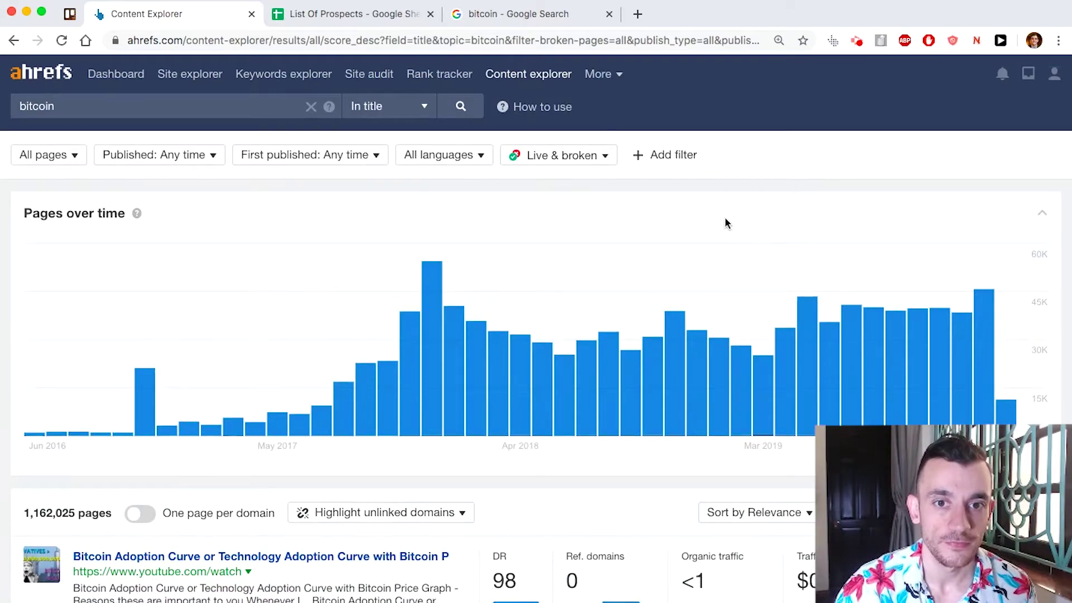
Step: Sort the bitcoin search results by referring domains and look through the most-linked pages
scroll(725, 219, down, 5)
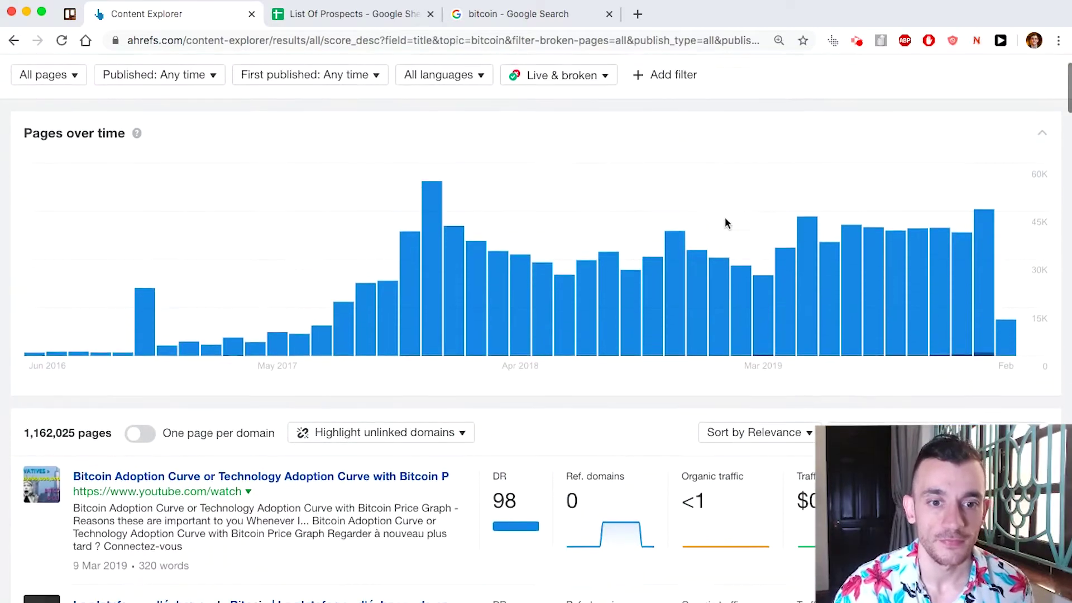
scroll(724, 222, down, 5)
scroll(725, 223, down, 10)
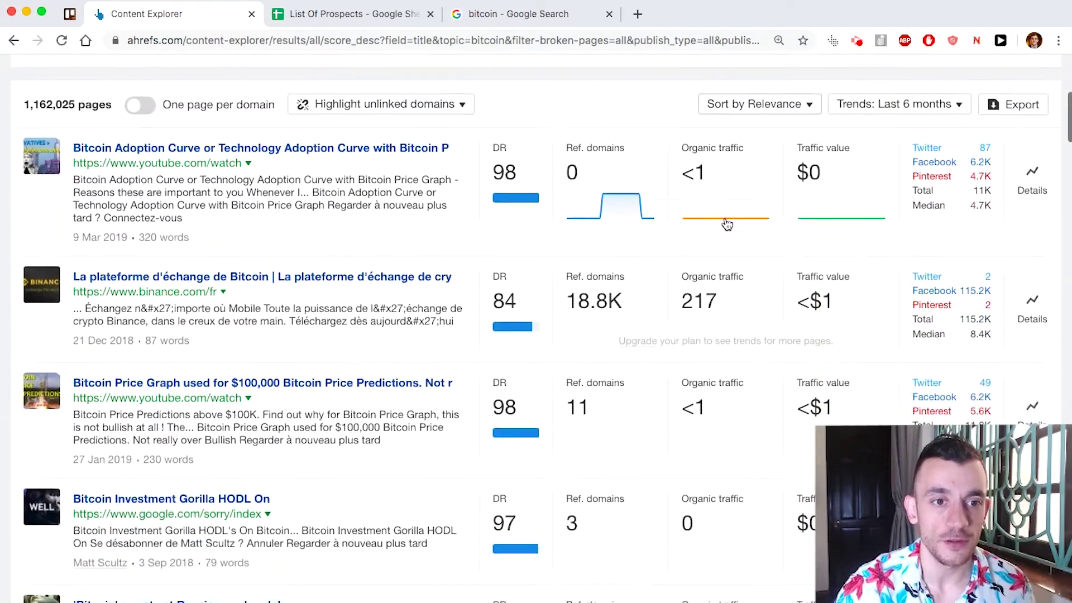
scroll(726, 224, down, 5)
scroll(727, 224, up, 15)
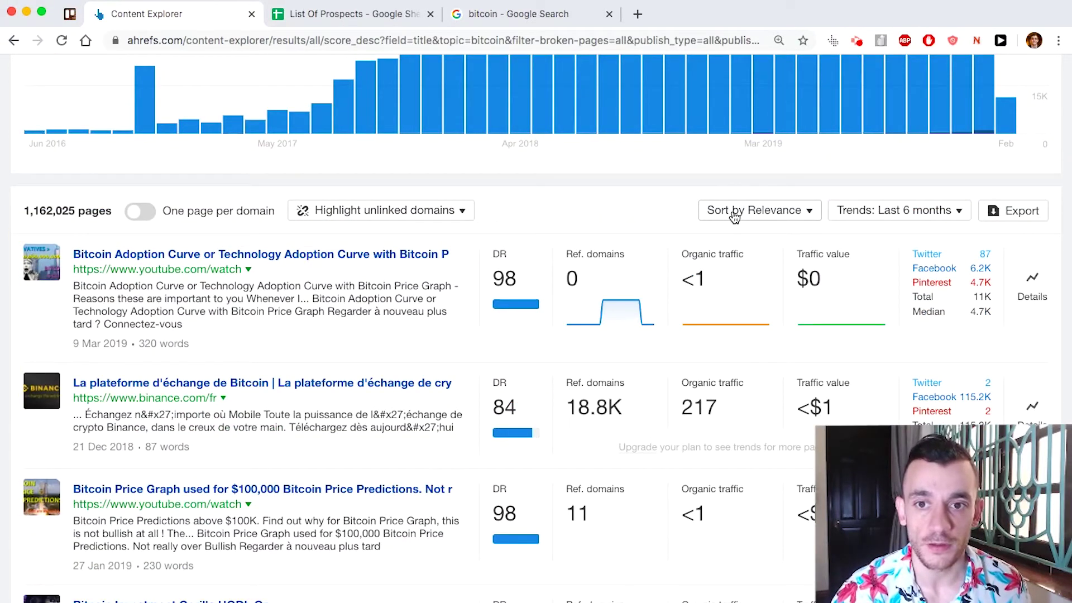
click(734, 212)
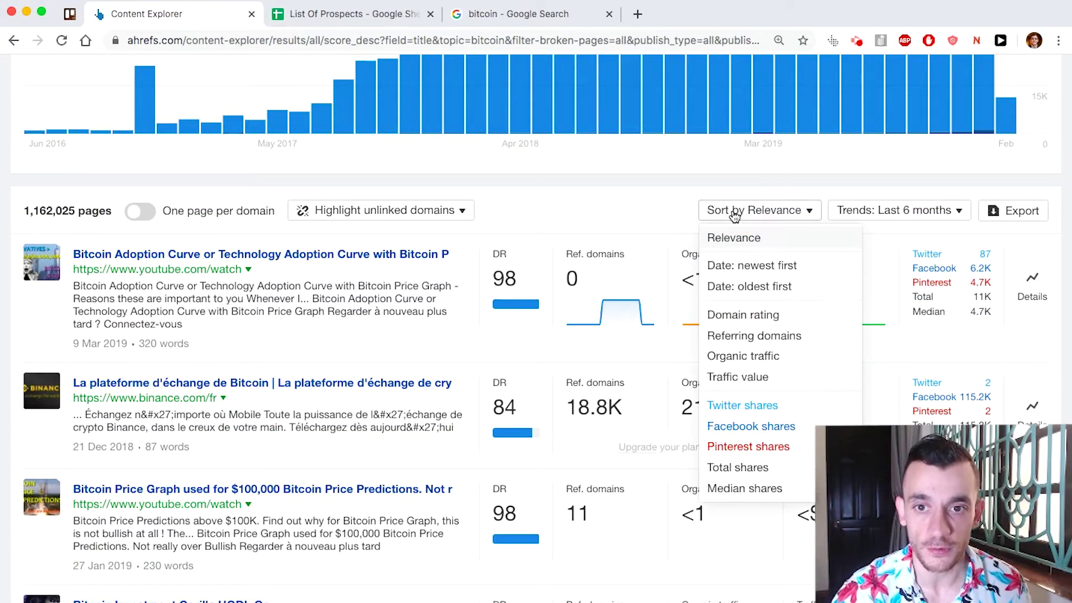
click(765, 338)
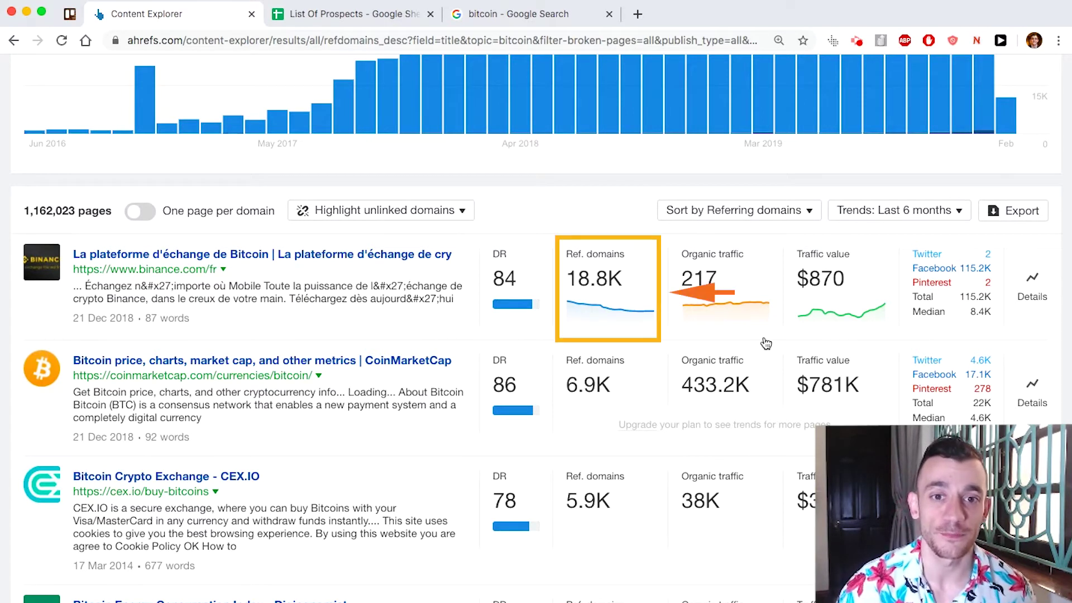
scroll(614, 281, down, 2)
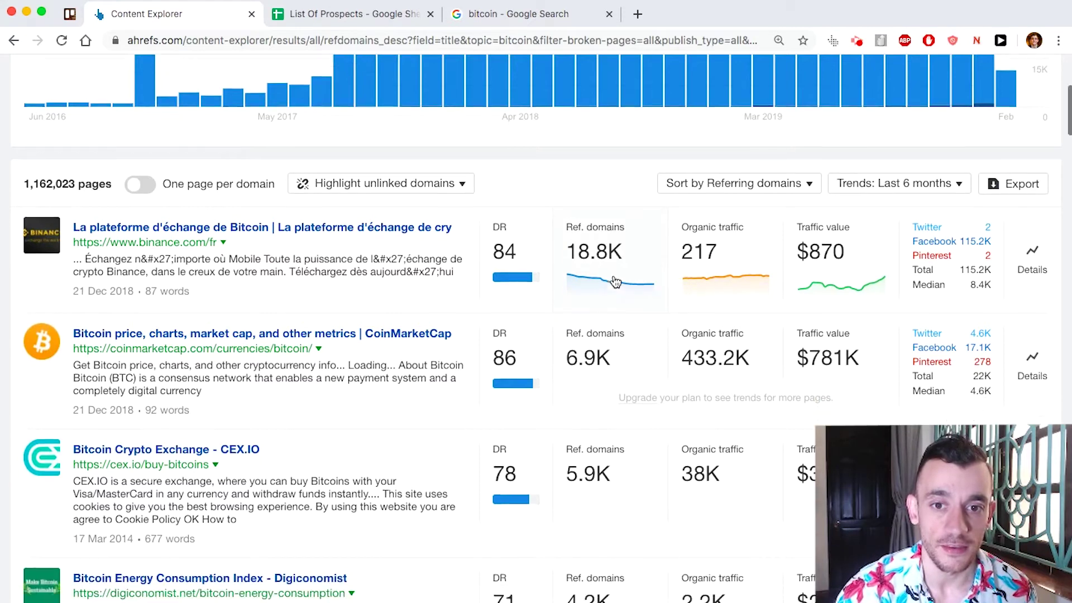
scroll(626, 263, down, 3)
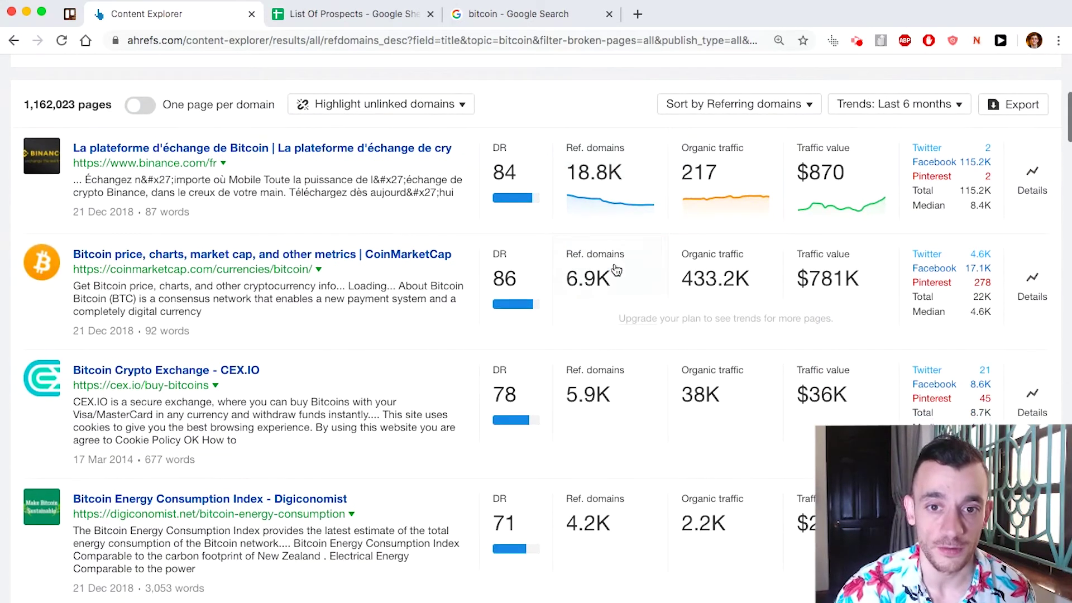
scroll(600, 302, down, 1)
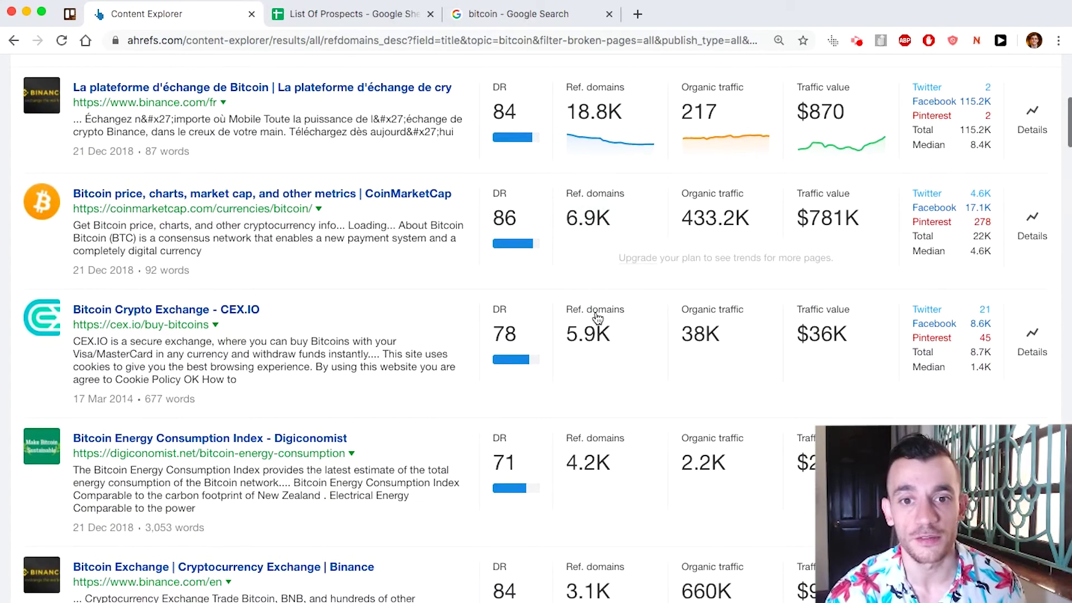
scroll(599, 323, up, 3)
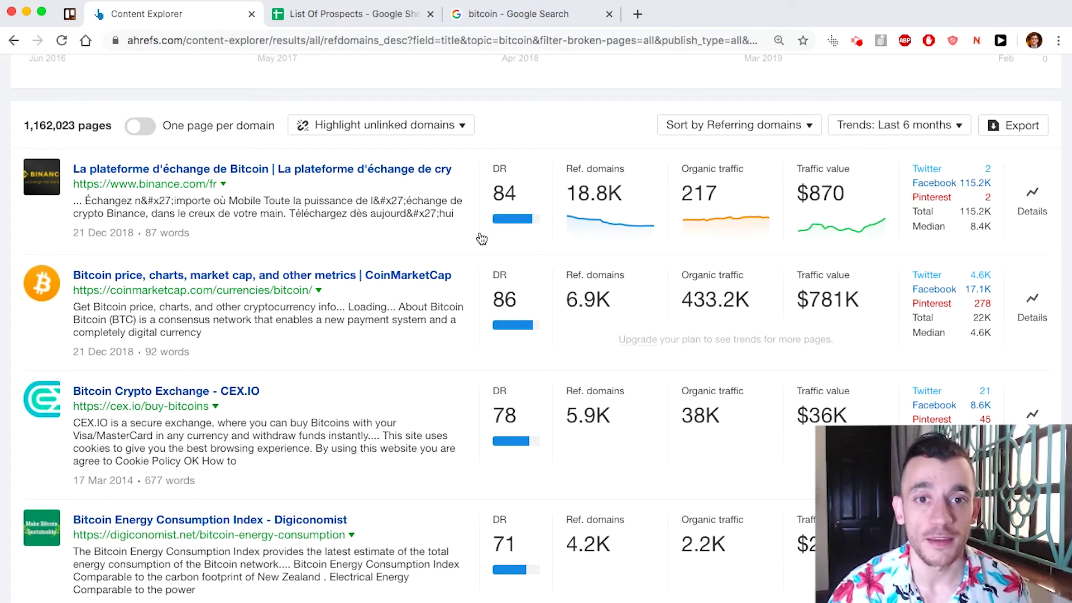
triple_click(362, 170)
right_click(362, 169)
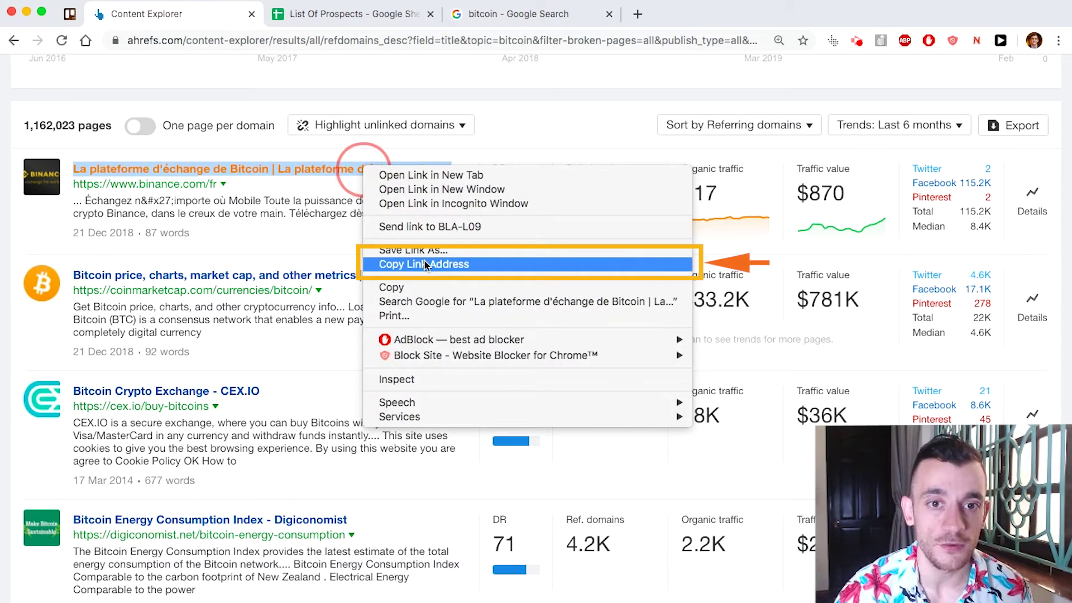
click(538, 141)
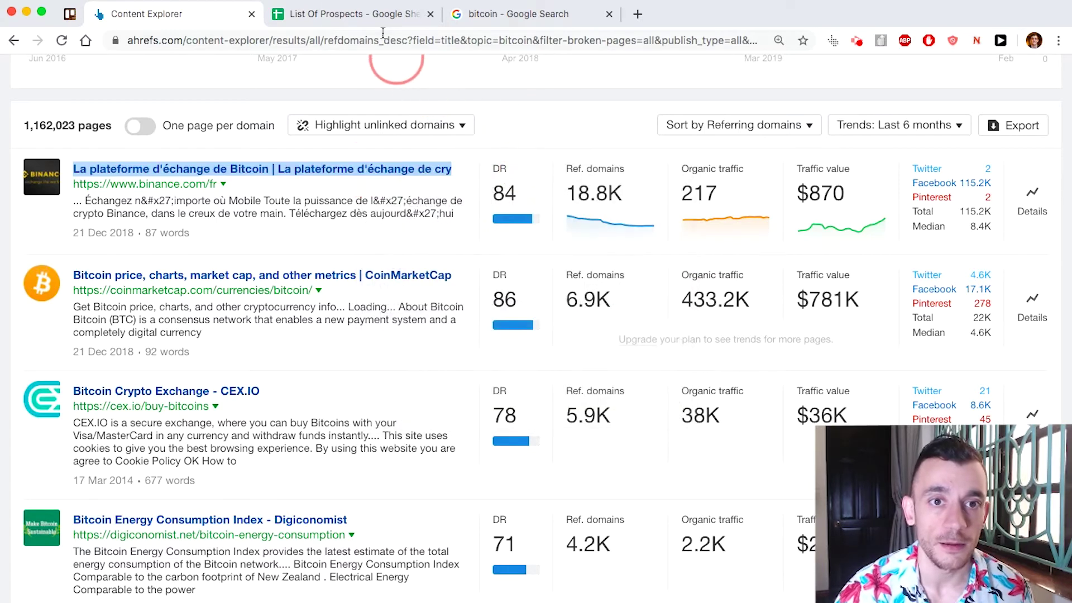
click(373, 14)
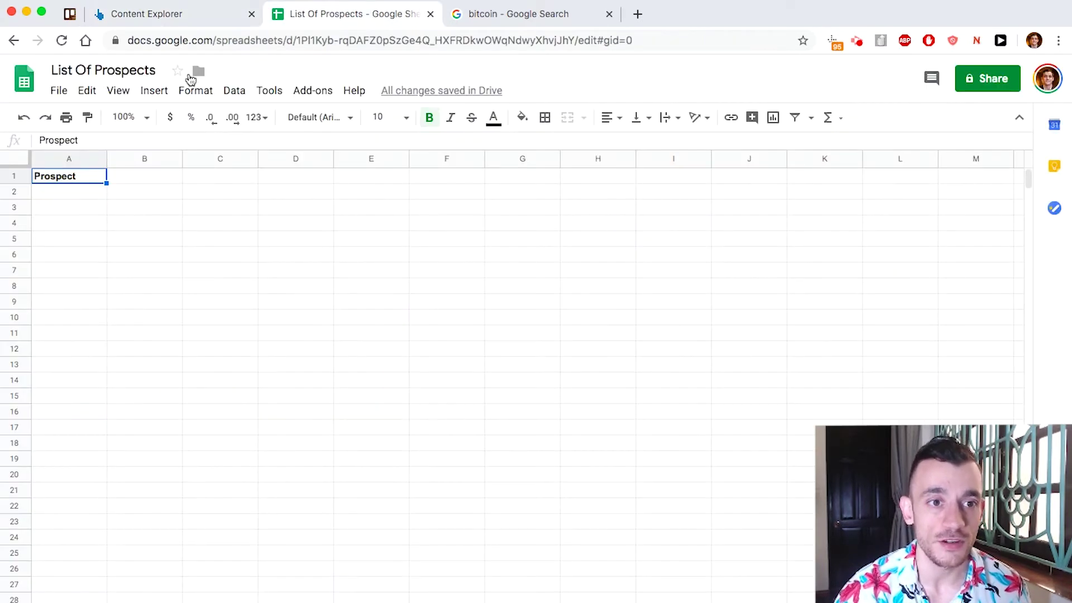
click(167, 25)
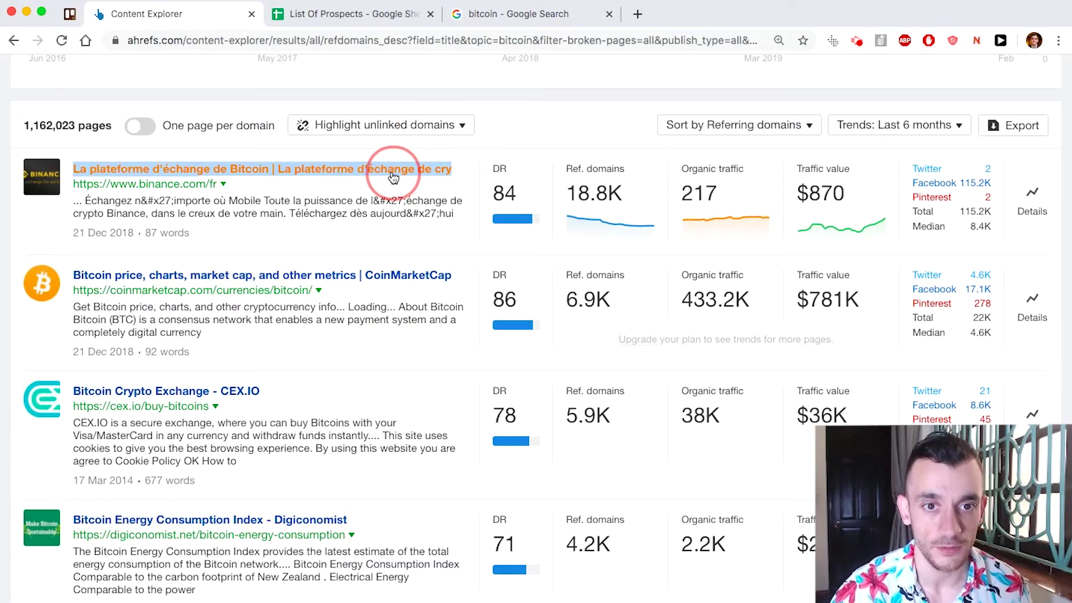
Step: Copy the link address of the first result, binance.com/fr, into cell A2 of the List Of Prospects spreadsheet in Google Sheets
right_click(393, 177)
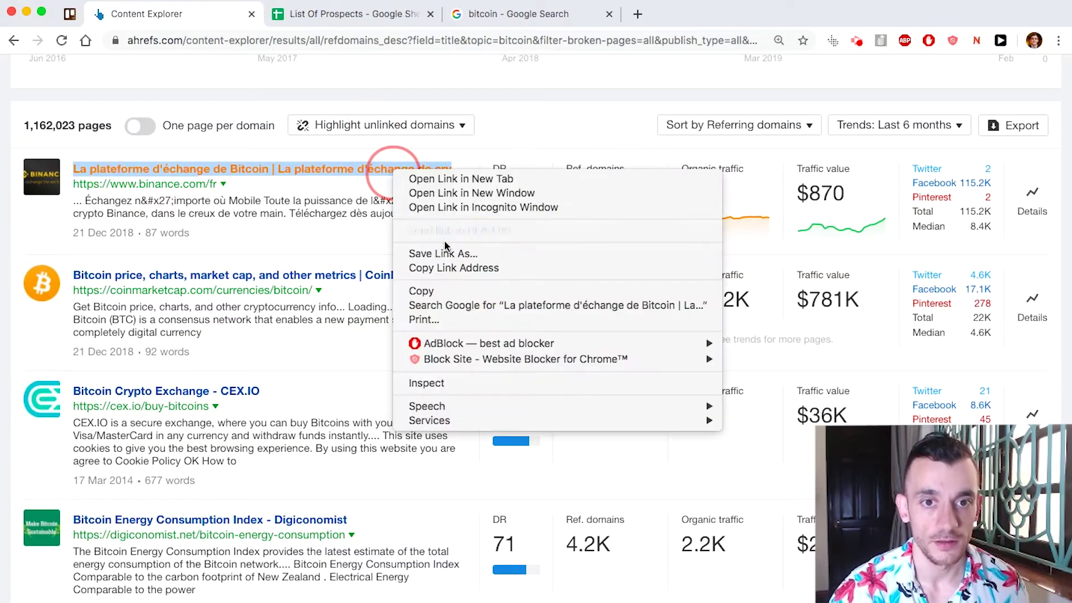
click(450, 267)
key(ctrl+Tab)
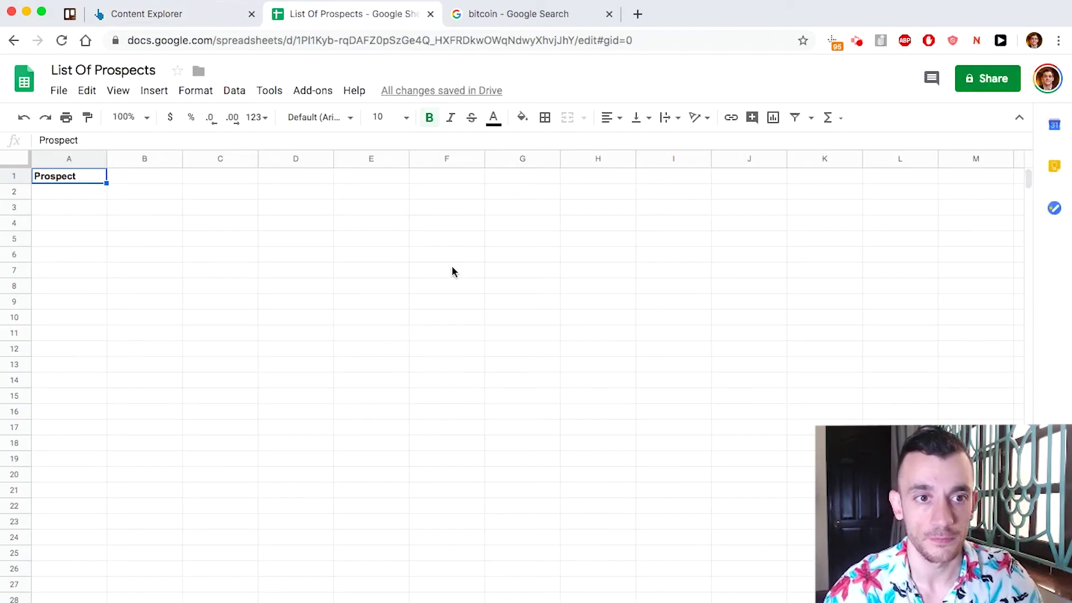
key(Down)
key(super+v)
key(Down)
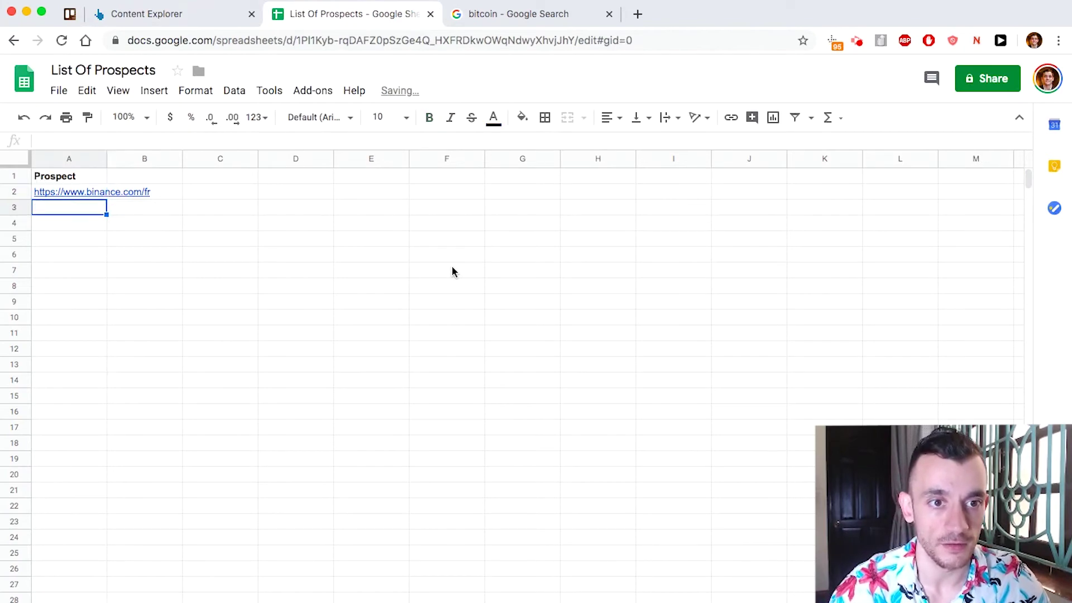
Step: Copy the link address of the CoinMarketCap bitcoin result in Content Explorer into cell A3 of the List Of Prospects spreadsheet
key(ctrl+shift+Tab)
right_click(283, 274)
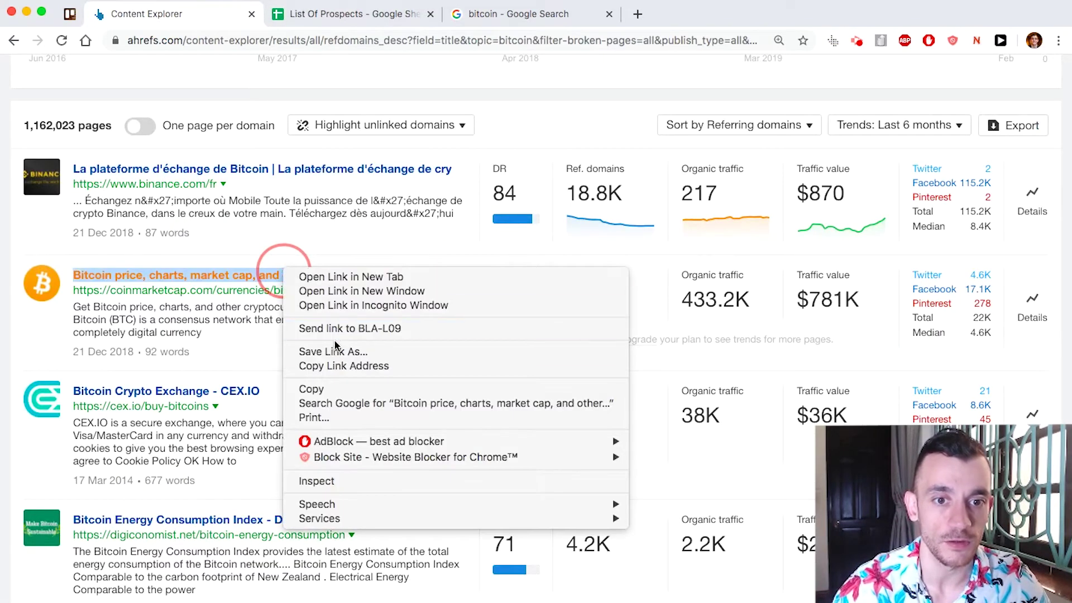
click(335, 366)
key(ctrl+Tab)
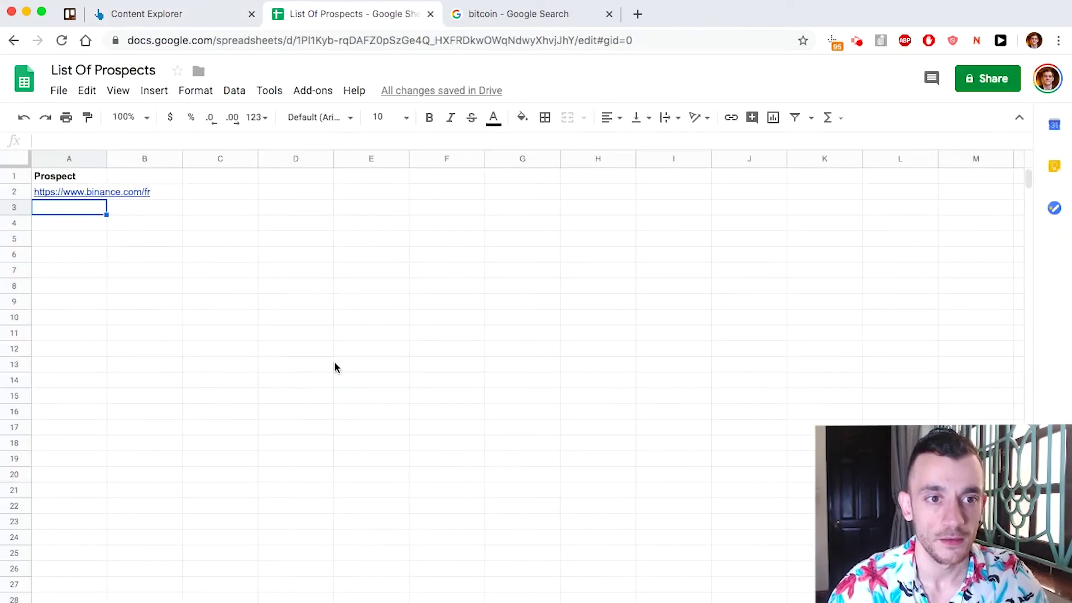
text(https://coinmarketcap.com/currencies/bitcoin/)
key(Down)
Step: Copy the link address of the CEX.IO Bitcoin Crypto Exchange result in Content Explorer into cell A4 of the prospect list
key(ctrl+shift+Tab)
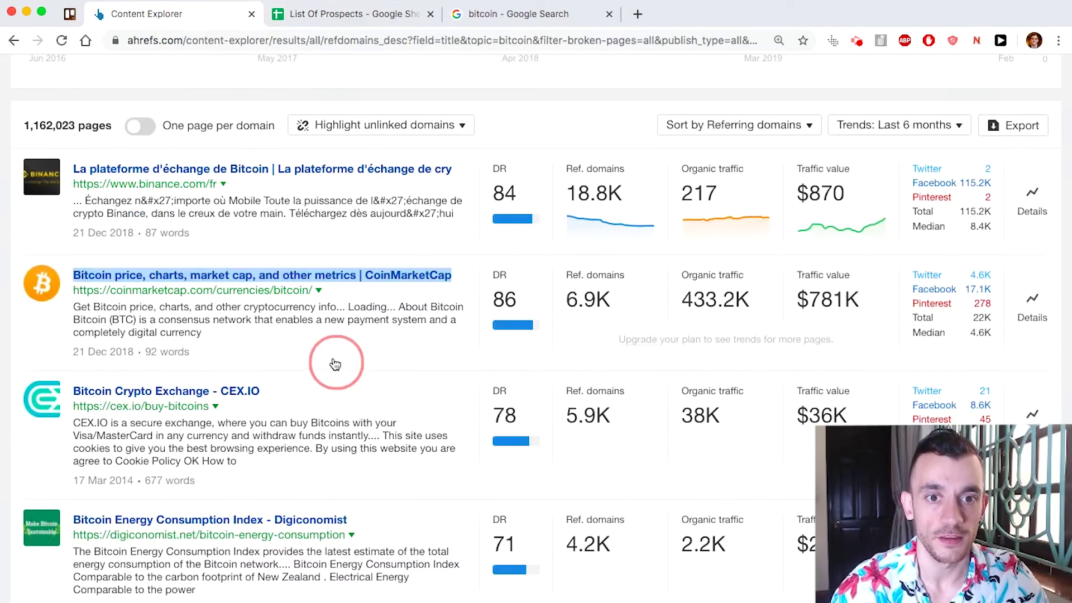
right_click(226, 390)
click(278, 482)
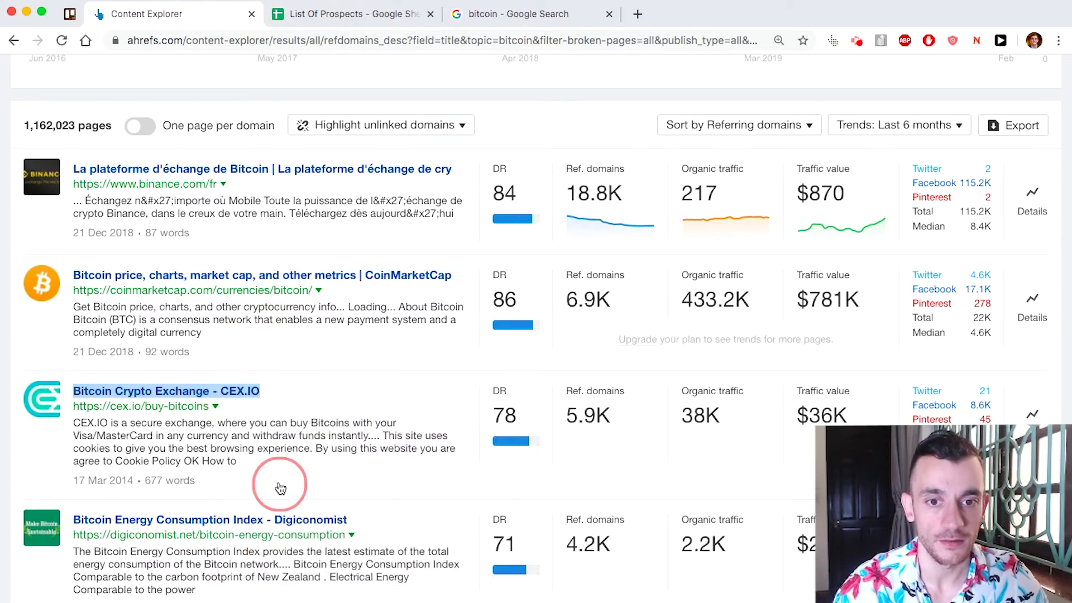
key(ctrl+Tab)
key(super+v)
key(ctrl+shift+Tab)
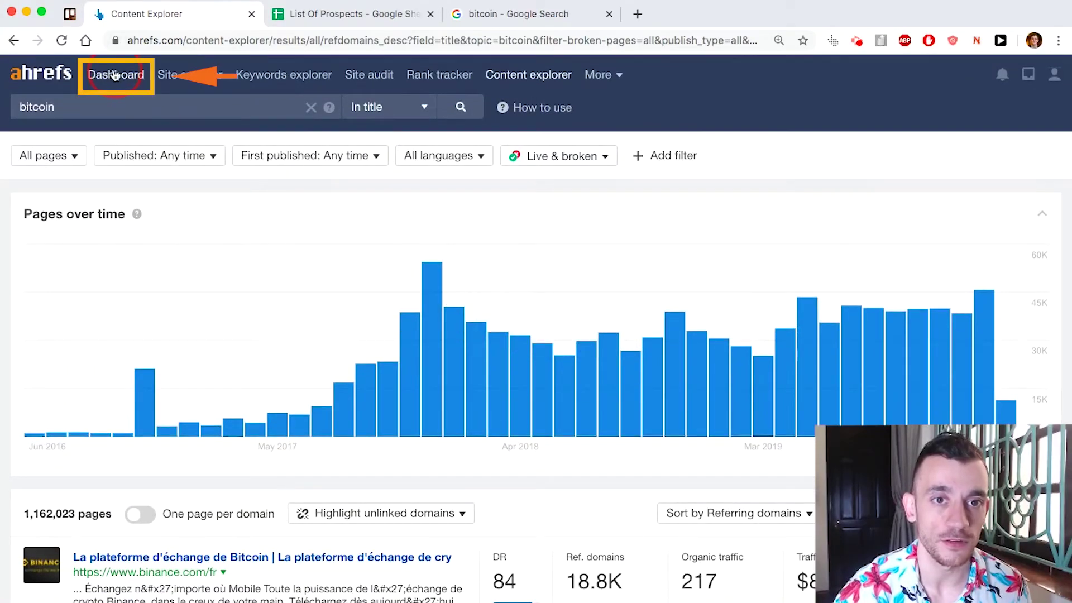
click(114, 76)
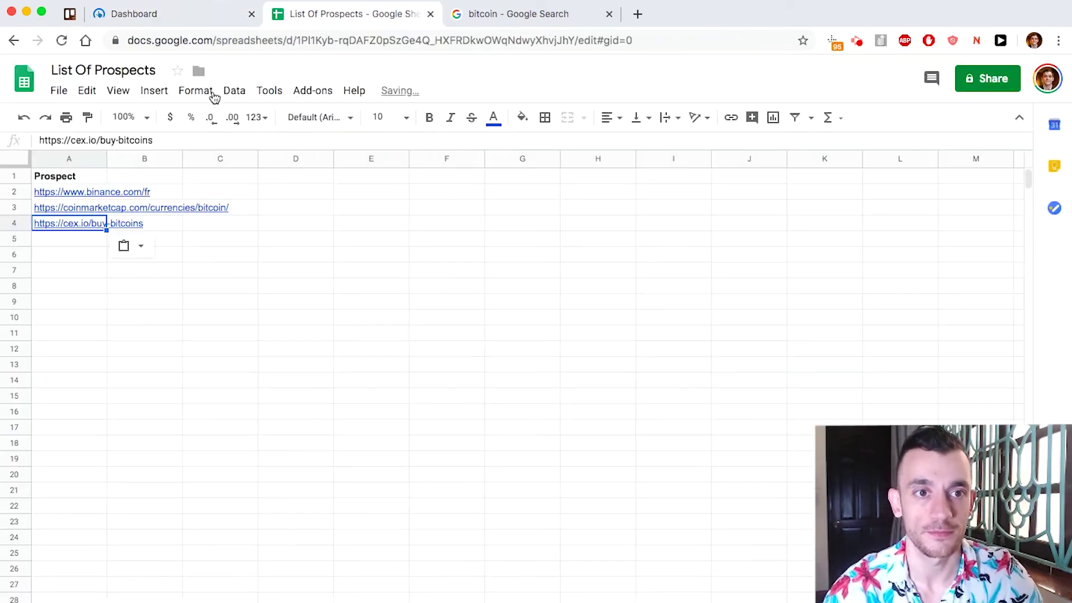
key(Up)
key(Up)
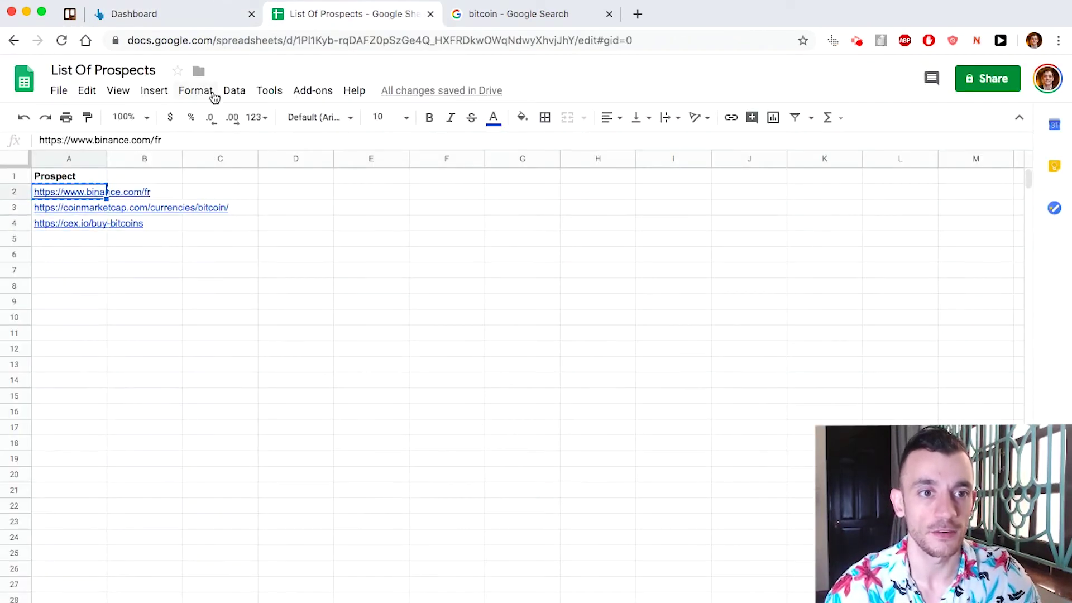
key(ctrl+shift+Tab)
key(super+v)
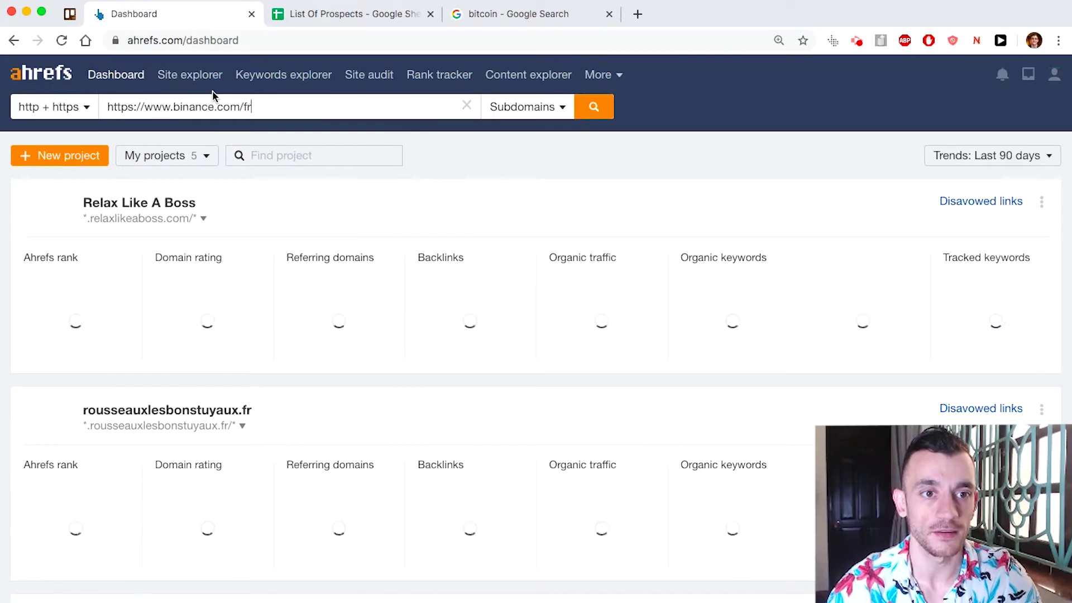
key(Return)
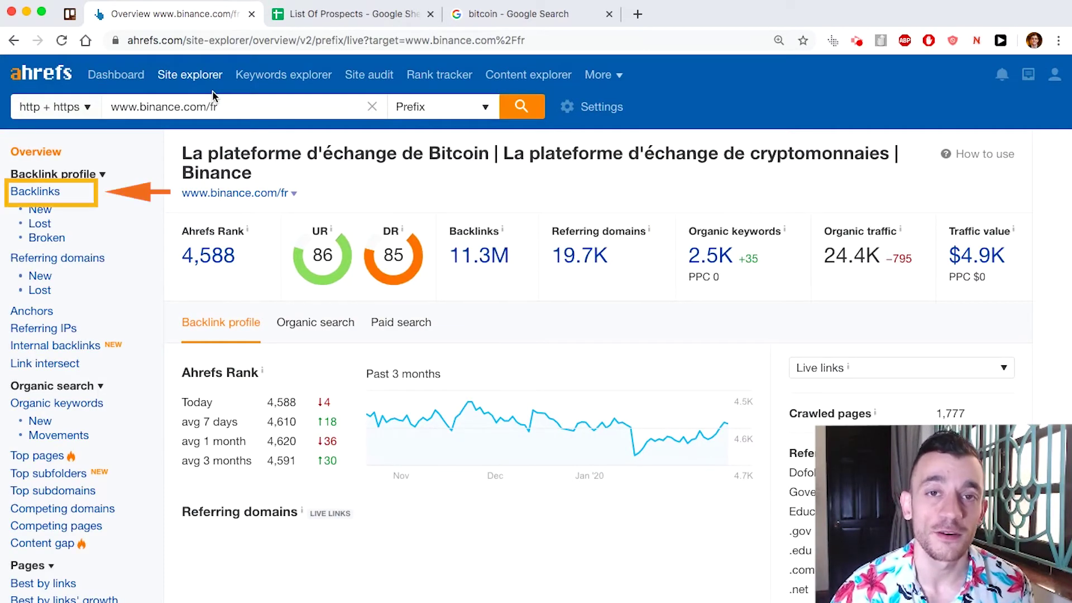
click(36, 193)
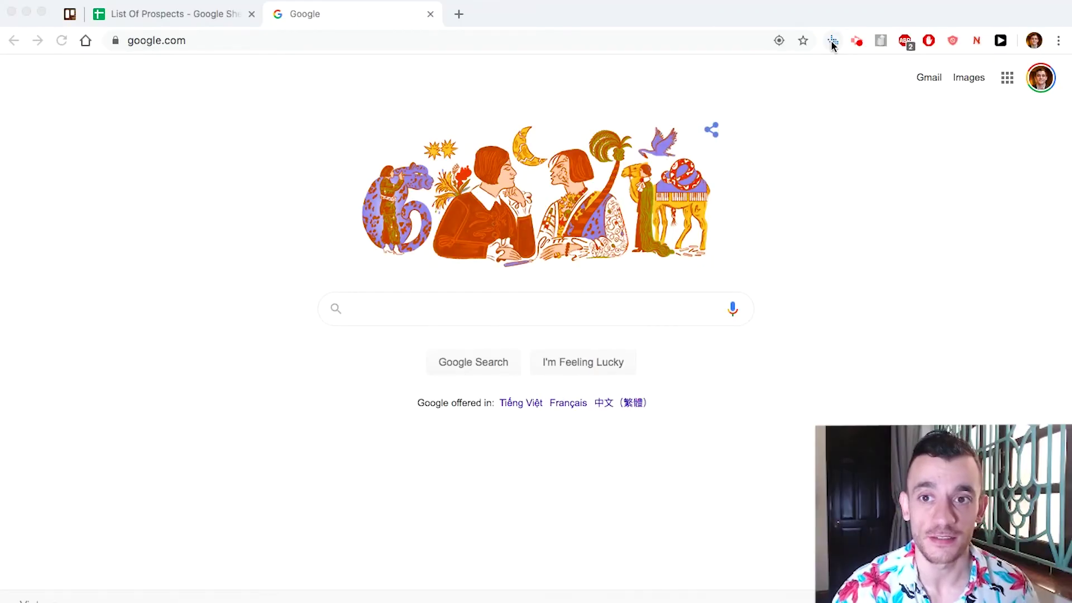
Step: Search Google for "cryptocurrency"
click(544, 314)
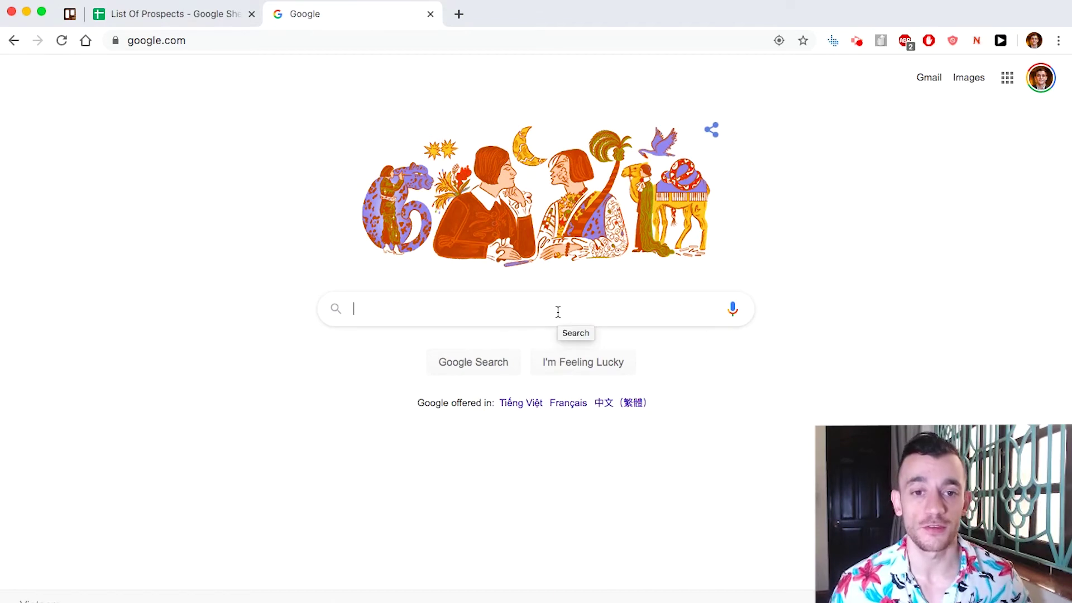
text(c)
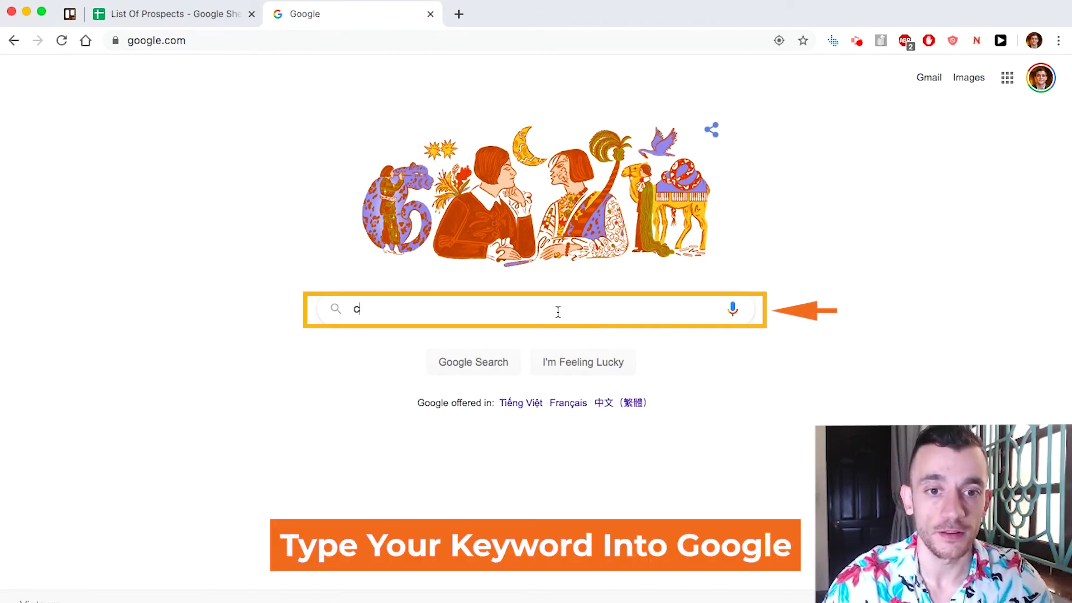
text(ryptocurrency)
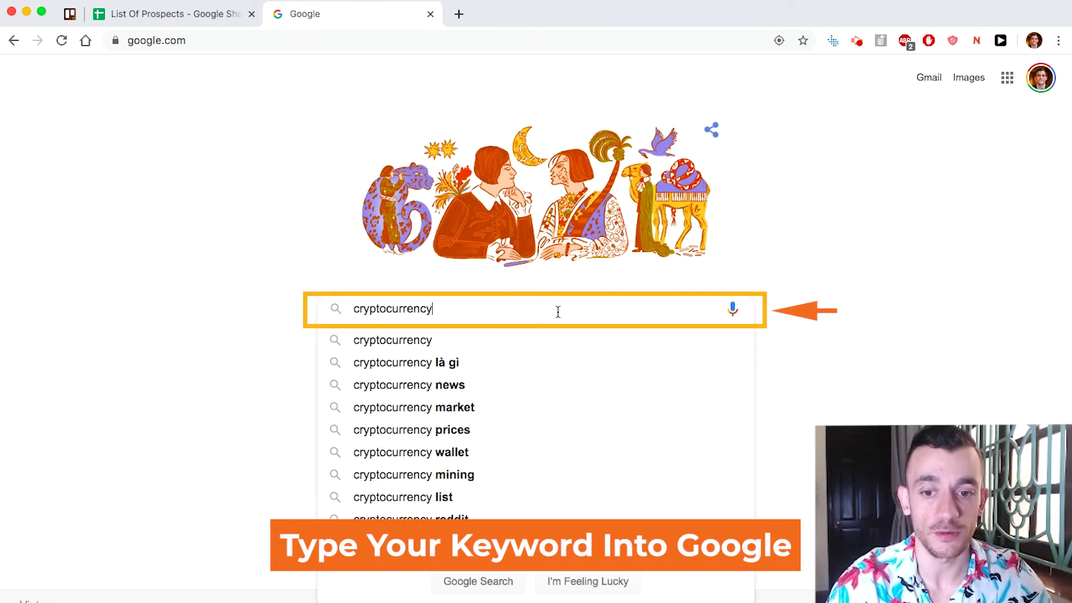
key(Return)
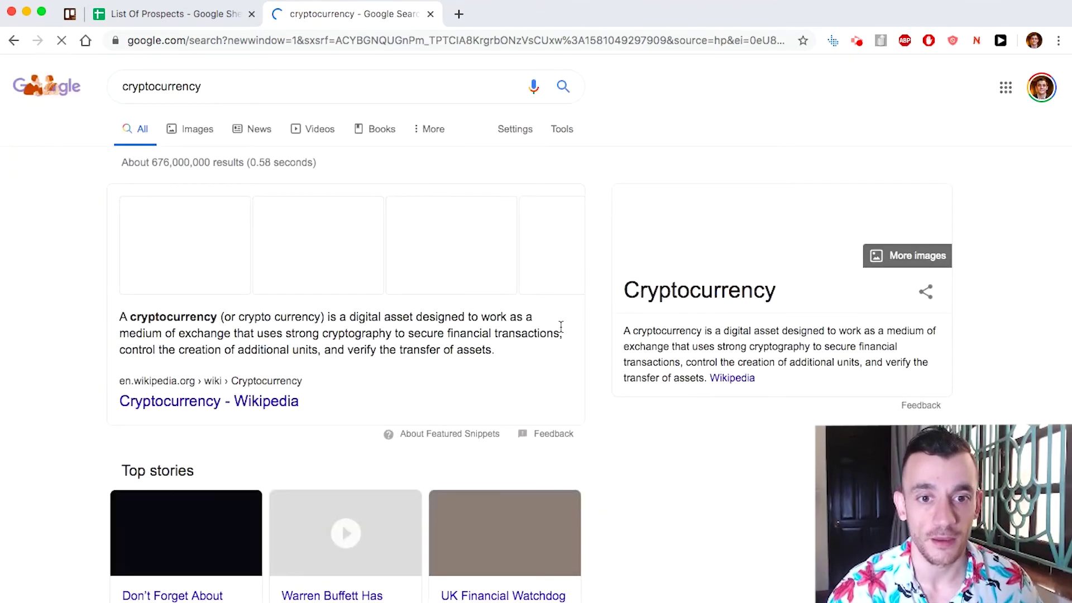
Step: Examine the referring domains metric shown under each cryptocurrency search result
scroll(584, 188, down, 3)
scroll(584, 187, down, 1)
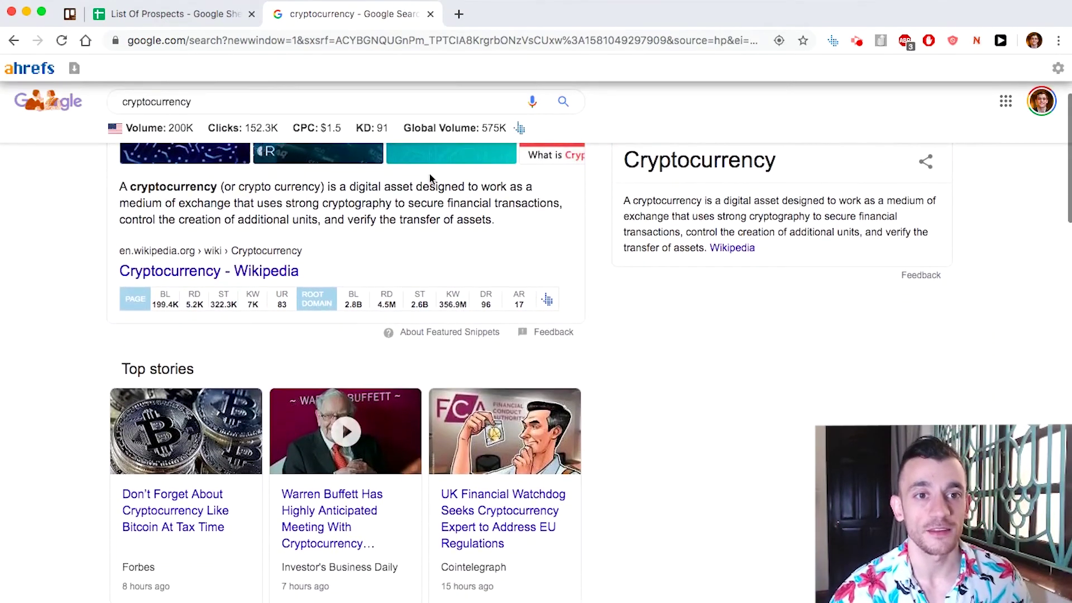
scroll(461, 214, down, 2)
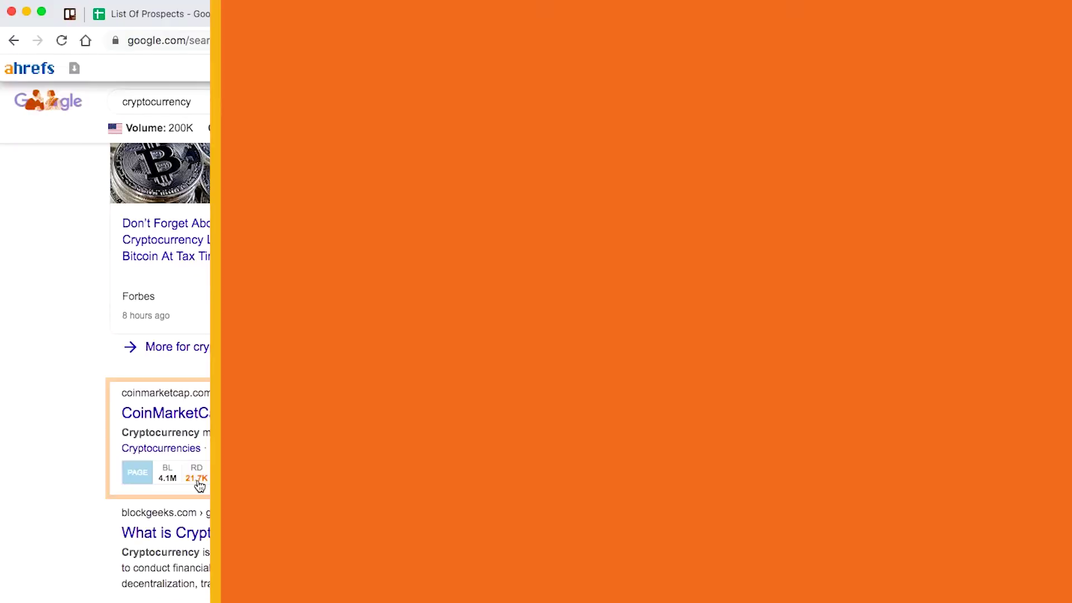
scroll(195, 481, down, 5)
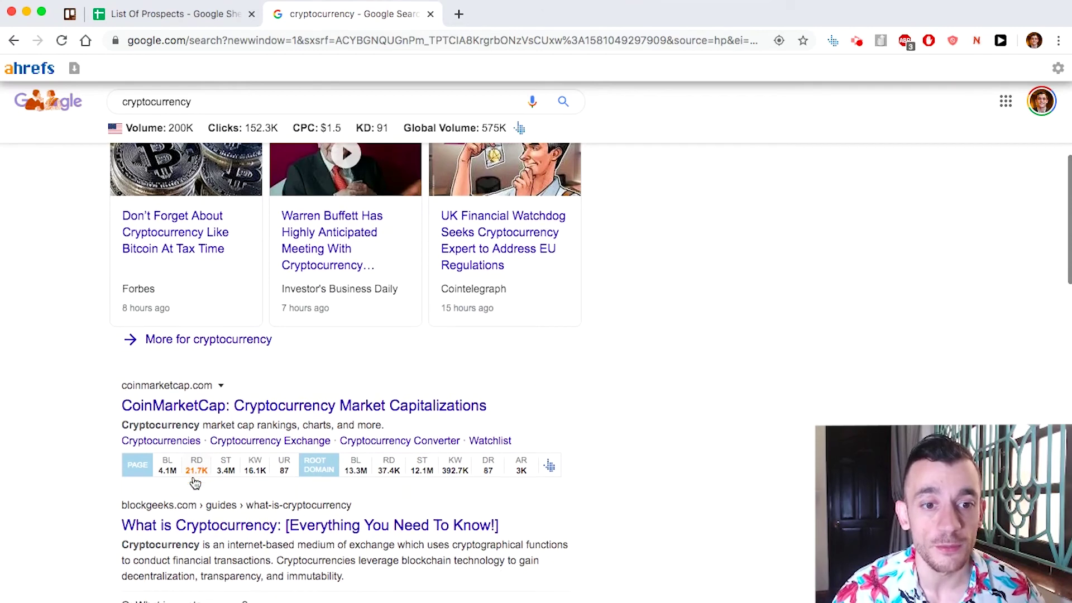
scroll(195, 483, down, 6)
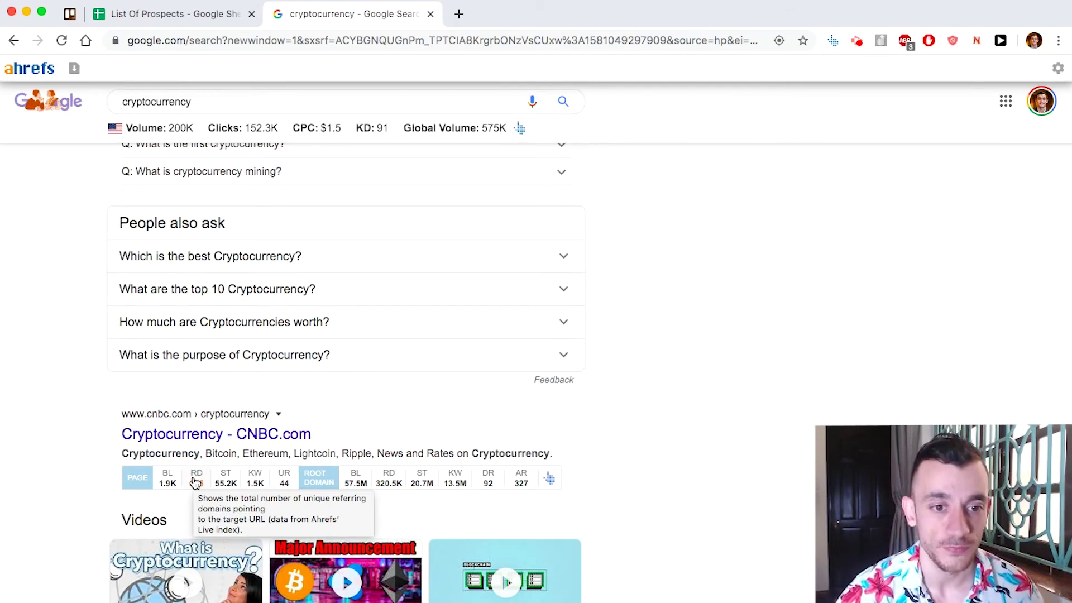
Step: Copy the link address of the Wikipedia Cryptocurrency result into cell A5 of the List Of Prospects spreadsheet
scroll(195, 482, up, 10)
scroll(196, 481, down, 4)
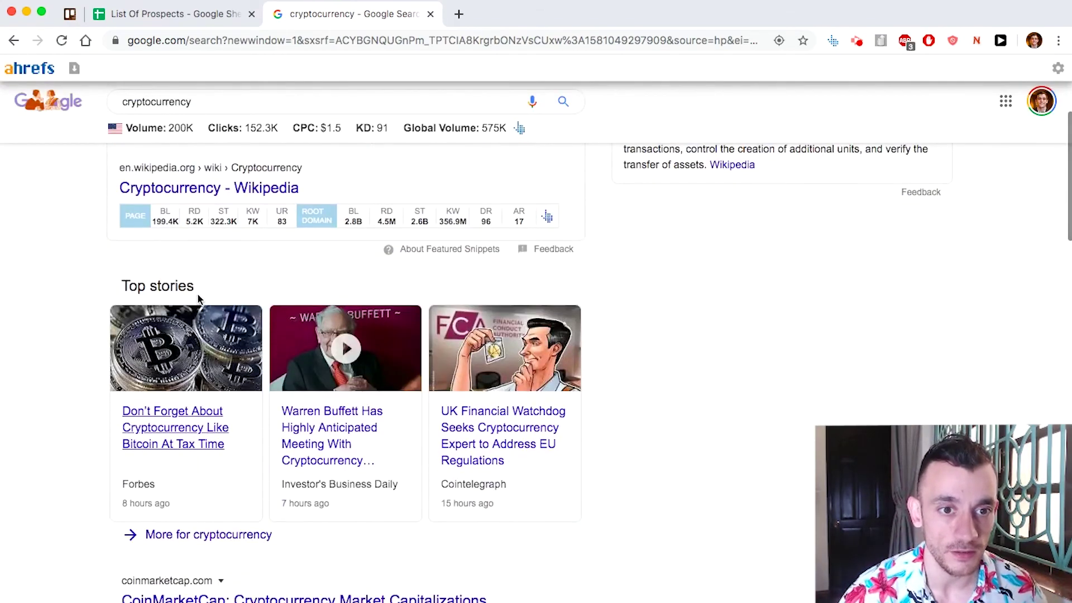
right_click(249, 193)
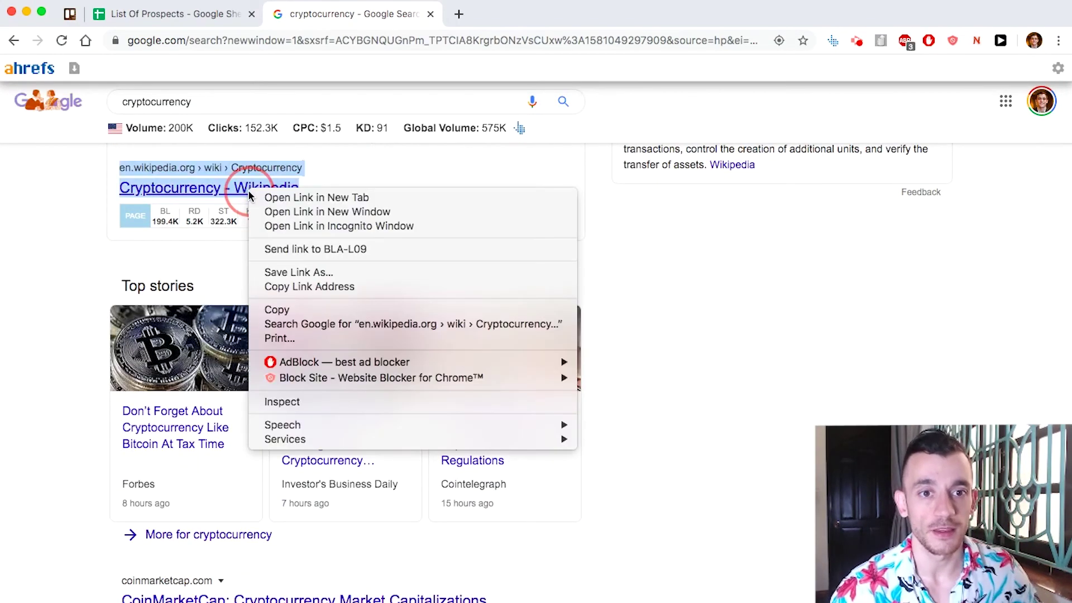
click(300, 287)
key(ctrl+shift+Tab)
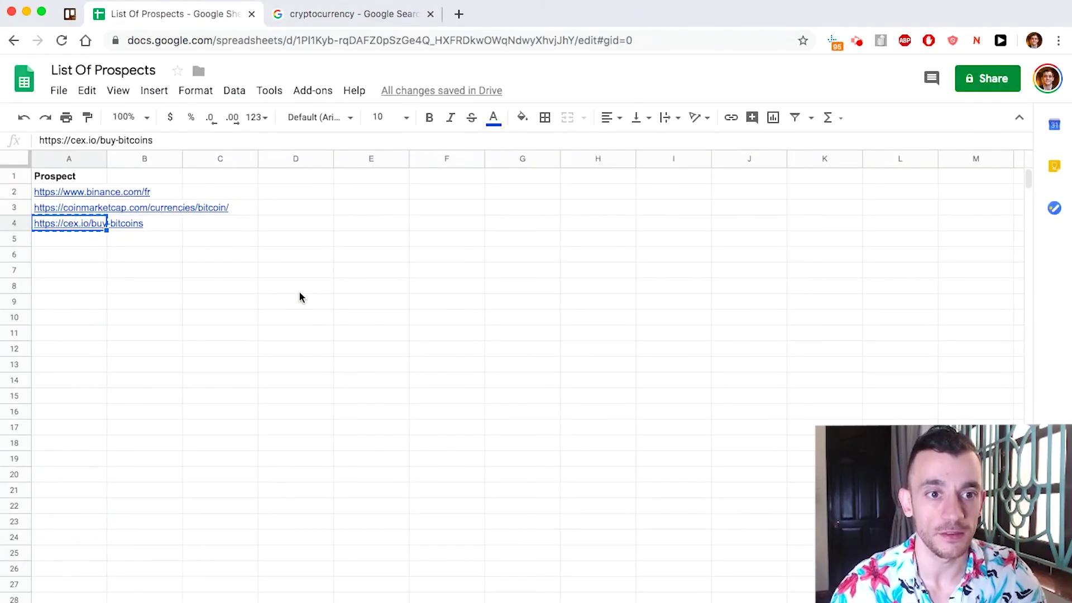
key(Down)
key(ctrl+v)
key(Down)
Step: Copy the link address of the "CoinMarketCap: Cryptocurrency Market Capitalizations" Google result into cell A6 of the prospect list
key(ctrl+Tab)
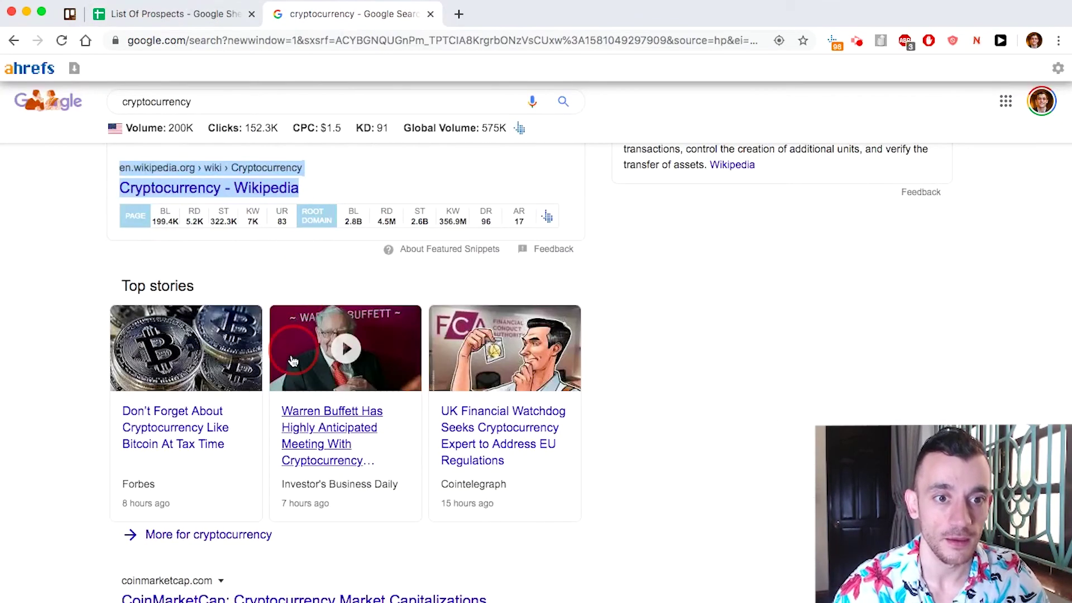
scroll(292, 361, down, 5)
right_click(354, 291)
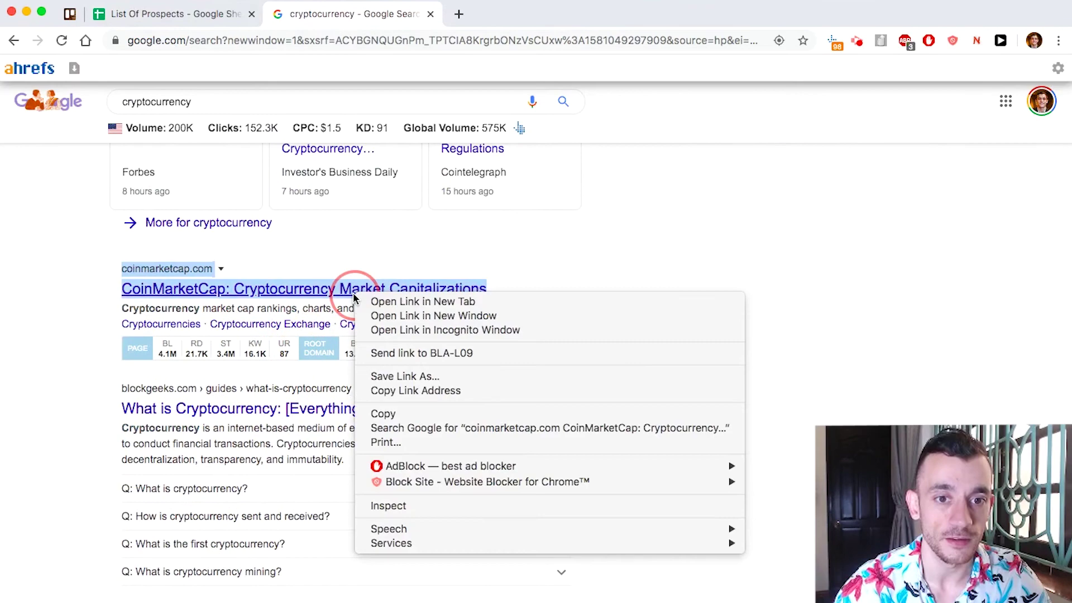
click(400, 391)
key(ctrl+shift+Tab)
key(ctrl+v)
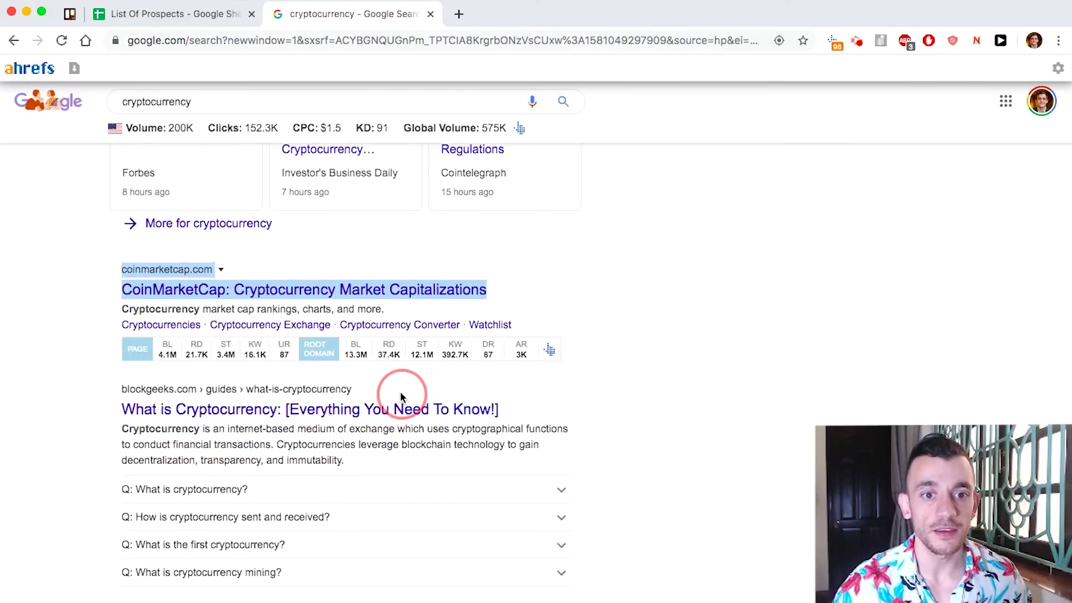
Step: Look over the Google results for cryptocurrency again, from the Wikipedia snippet down past the CNBC result
scroll(401, 397, up, 5)
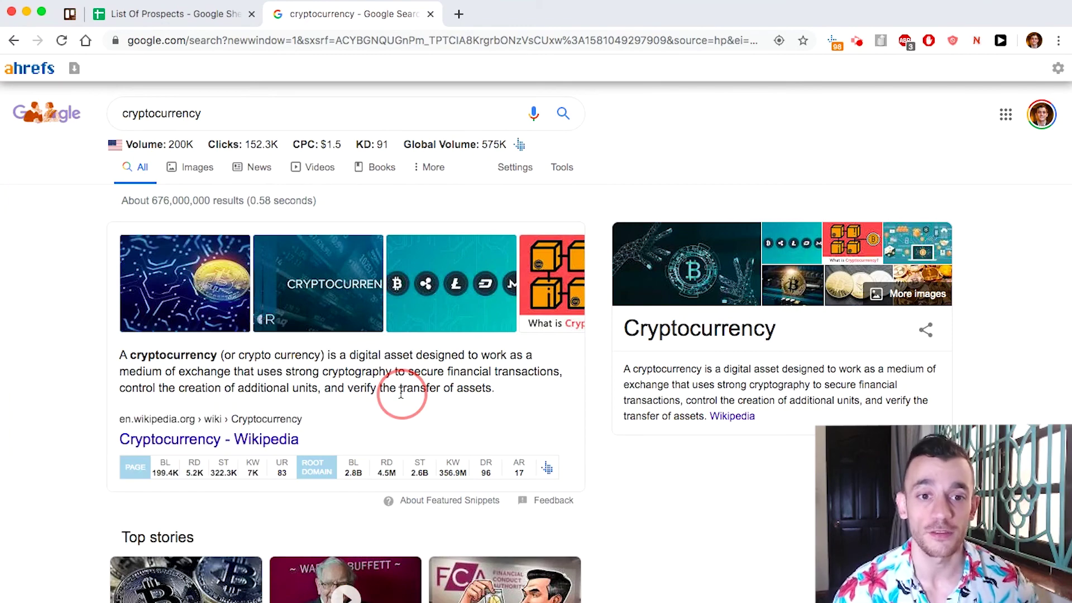
scroll(401, 394, down, 4)
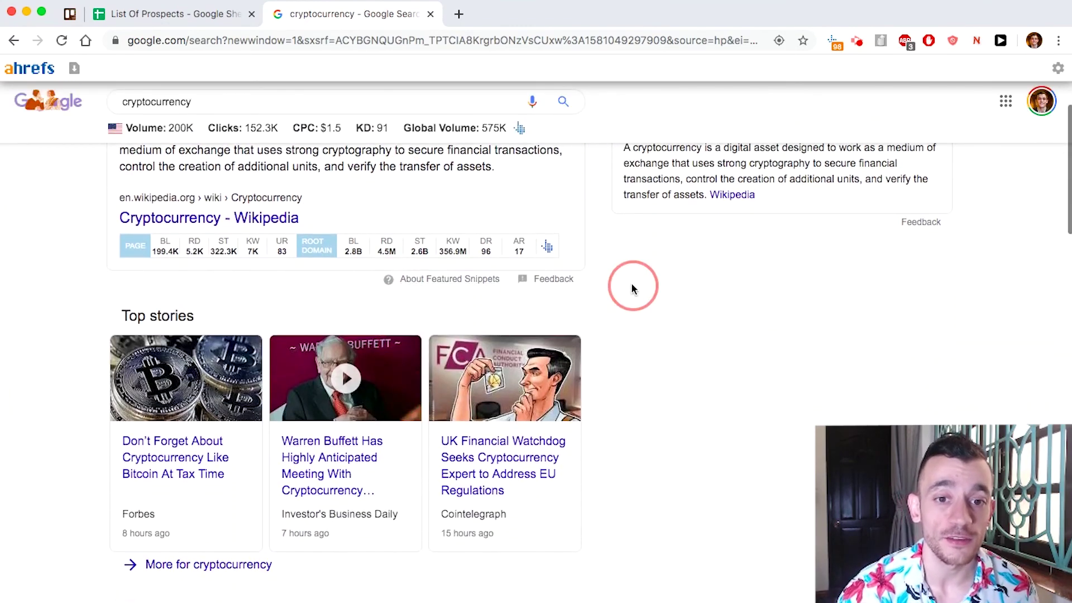
scroll(633, 287, down, 15)
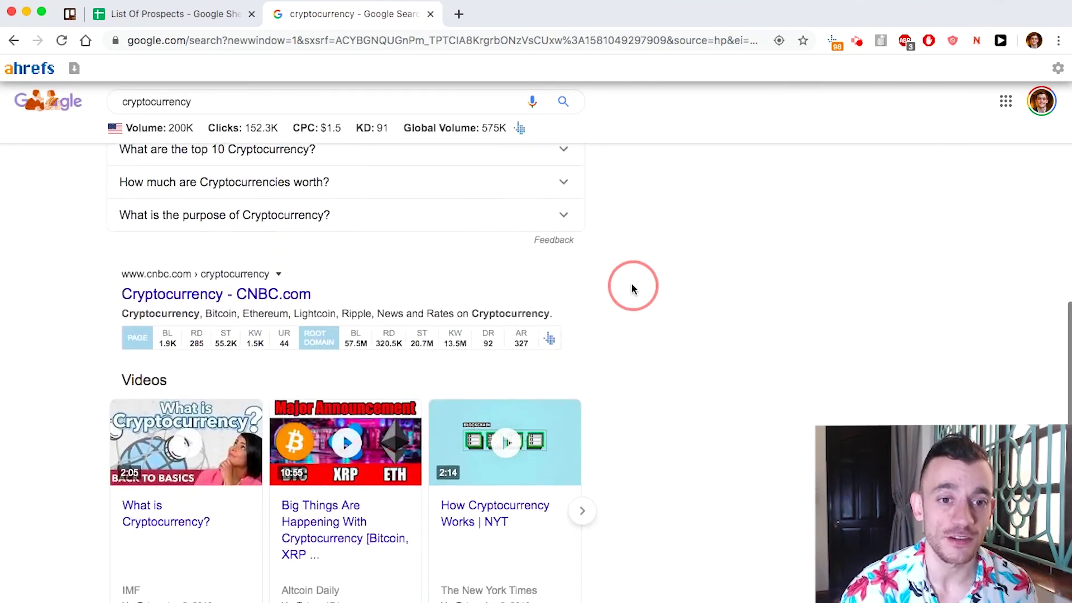